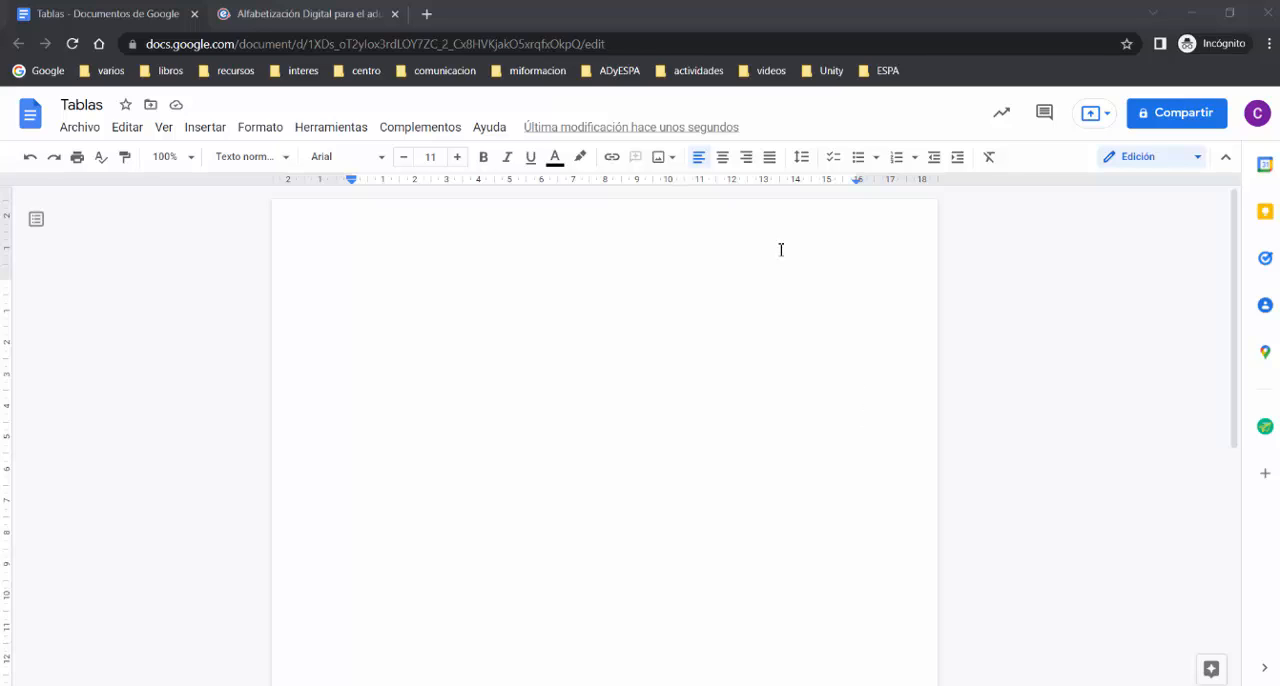
# Step: Insert a table with 4 columns and 3 rows into the blank document
pyautogui.click(208, 130)
pyautogui.moveTo(222, 185)
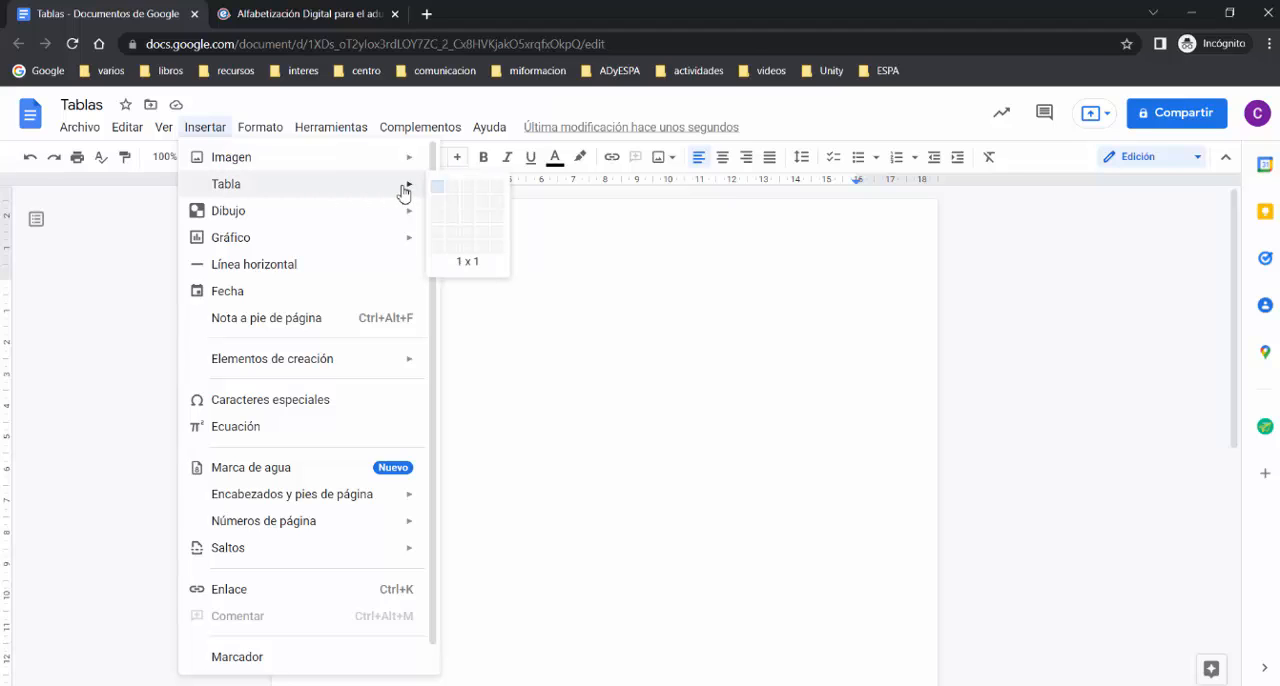
pyautogui.click(484, 228)
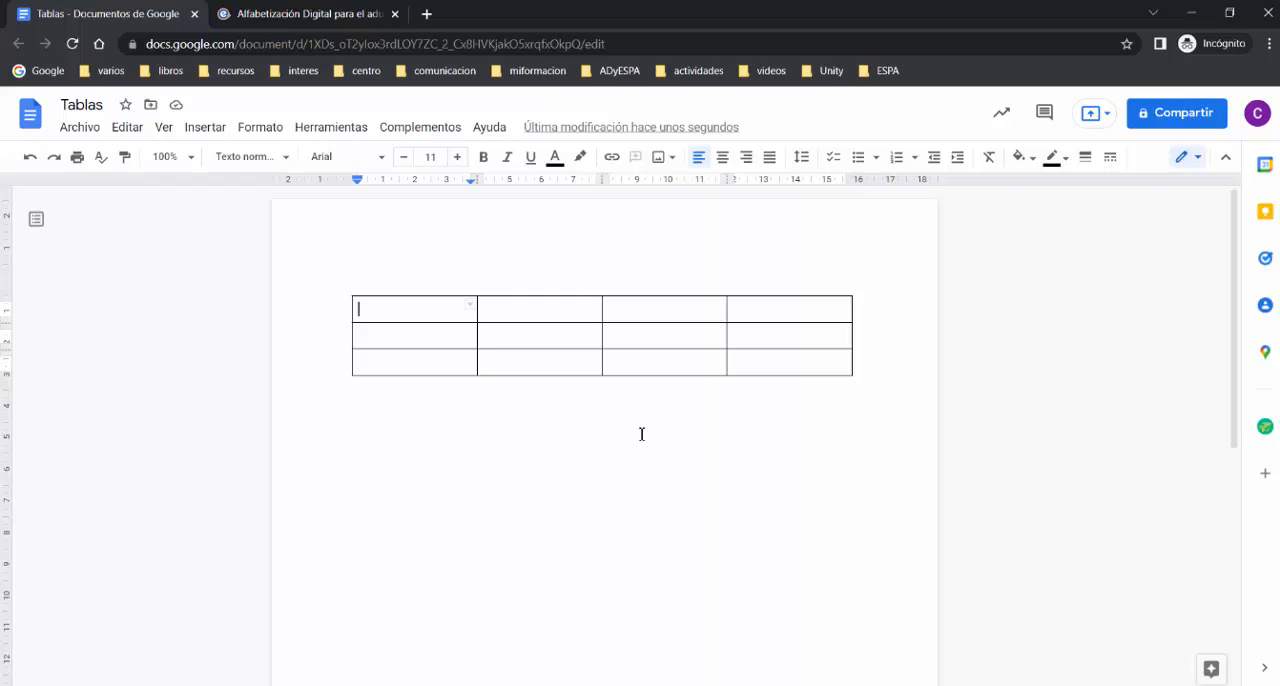
pyautogui.click(531, 308)
pyautogui.click(703, 306)
pyautogui.click(790, 310)
pyautogui.click(417, 338)
pyautogui.click(525, 336)
pyautogui.click(634, 333)
pyautogui.click(779, 332)
pyautogui.click(397, 310)
pyautogui.moveTo(396, 308)
pyautogui.press('Tab')
pyautogui.press('Tab')
pyautogui.press('Tab')
pyautogui.click(418, 310)
pyautogui.click(560, 309)
pyautogui.click(665, 307)
pyautogui.click(797, 317)
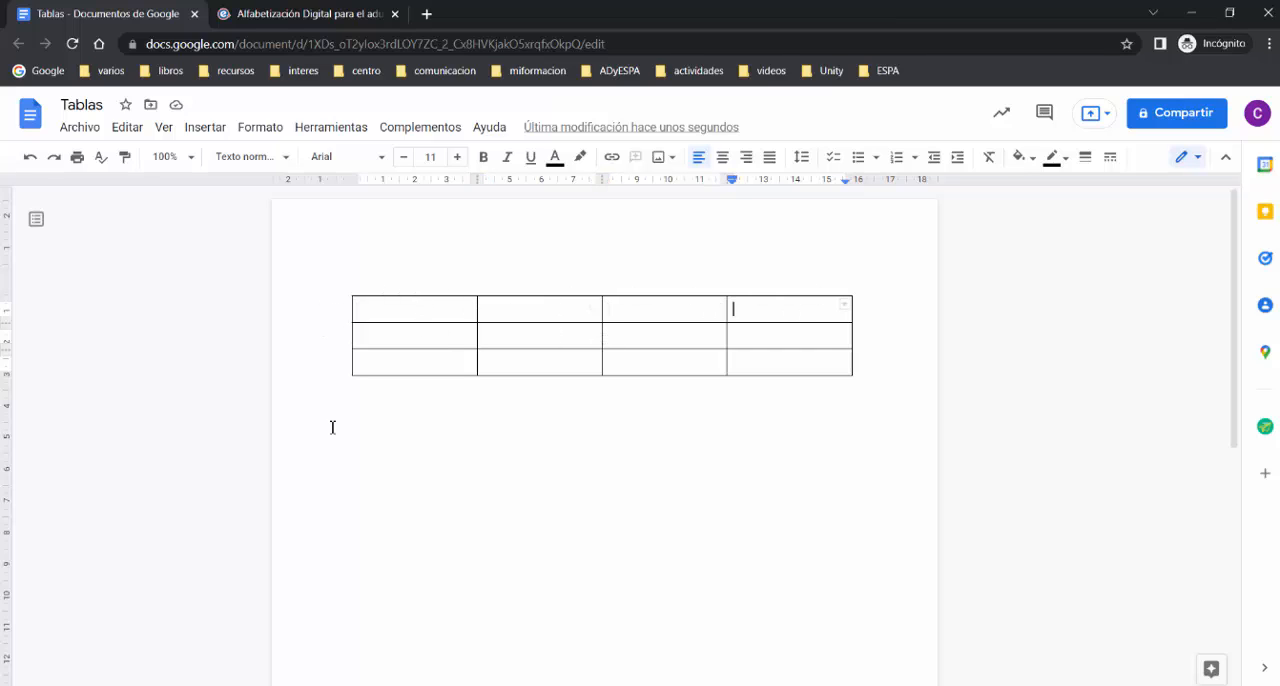
# Step: Enter "Horario" in the table's first cell and "9:00 h. a 10:00 h." in the cell directly below it
pyautogui.click(389, 310)
pyautogui.write('Horario')
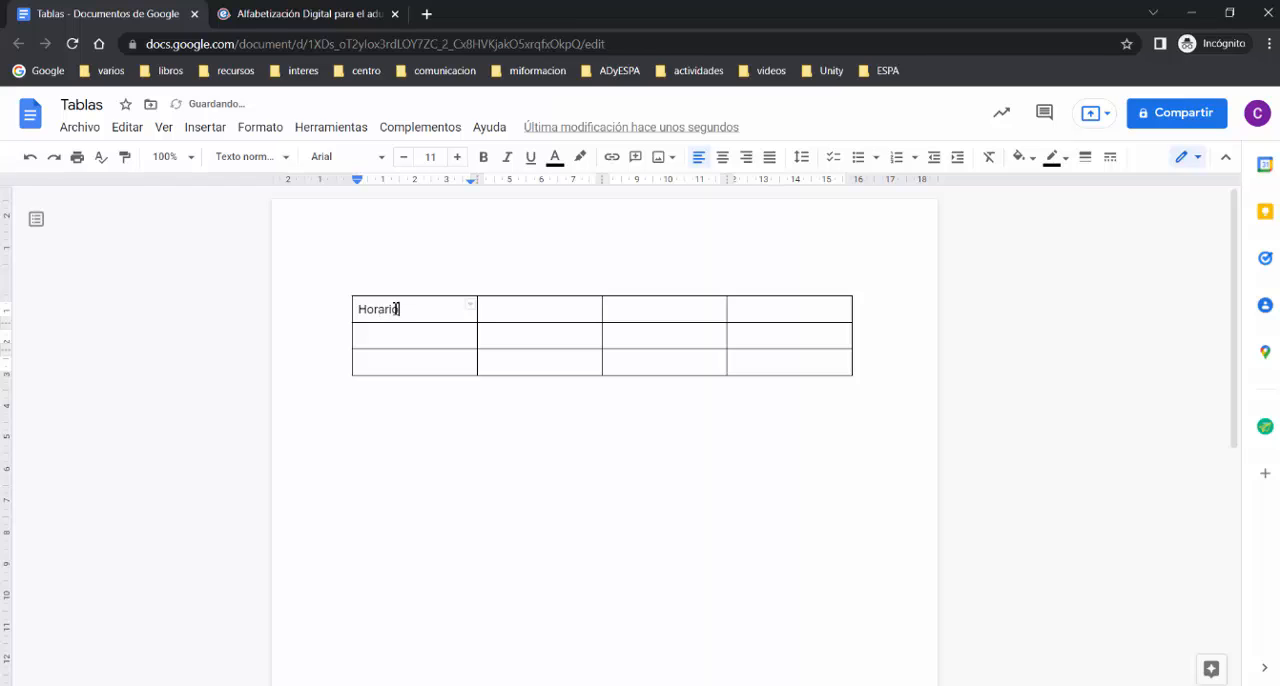
pyautogui.click(428, 336)
pyautogui.write('9:00 h. a 10:00 h.')
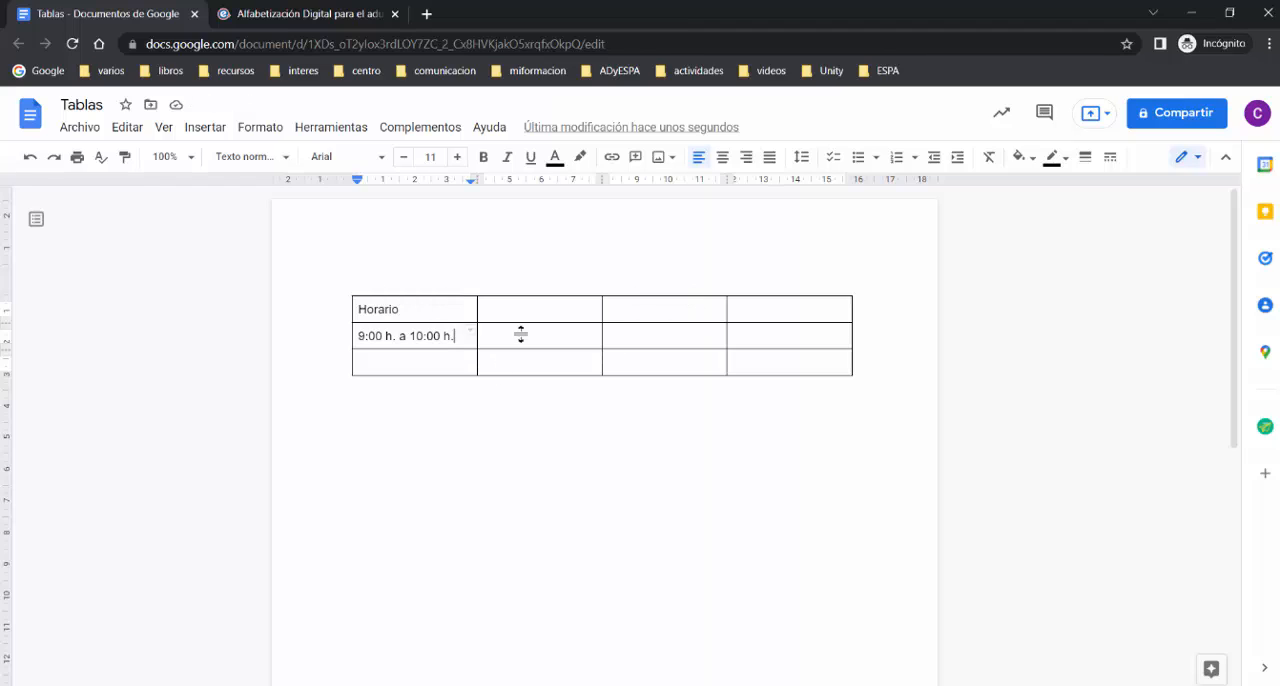
# Step: Merge all four cells of the table's first row into a single header cell
pyautogui.click(452, 306)
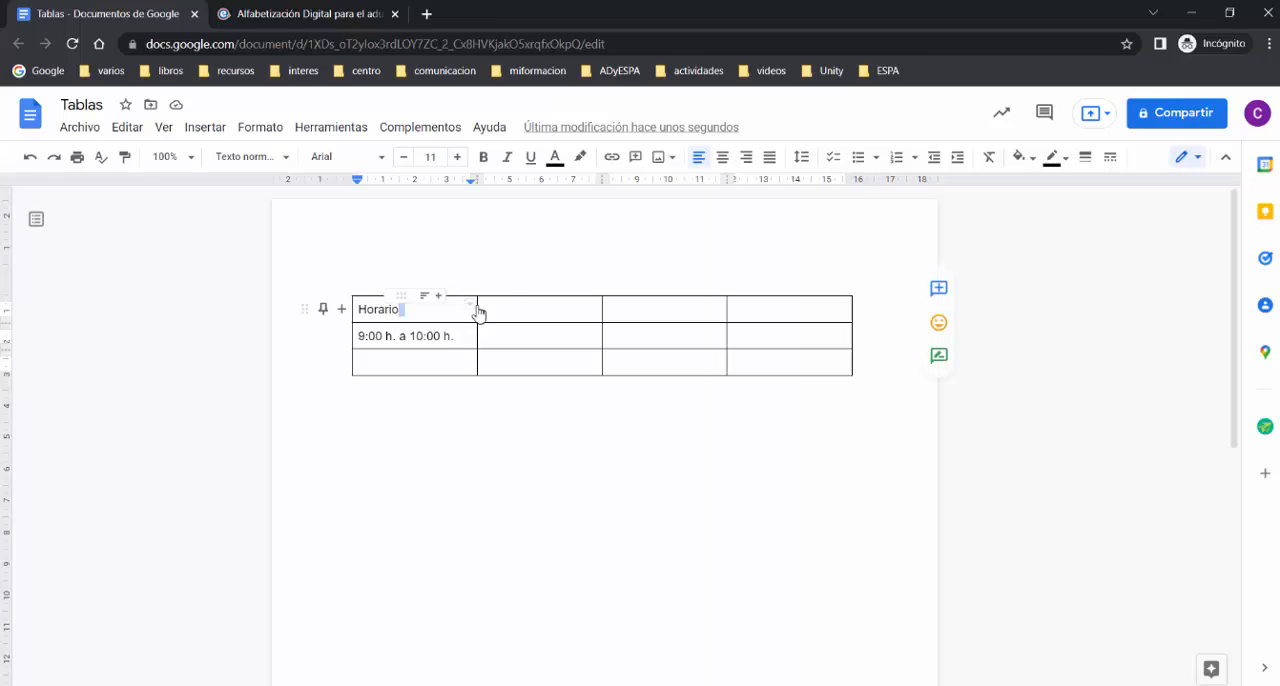
pyautogui.moveTo(478, 313); pyautogui.dragTo(769, 303)
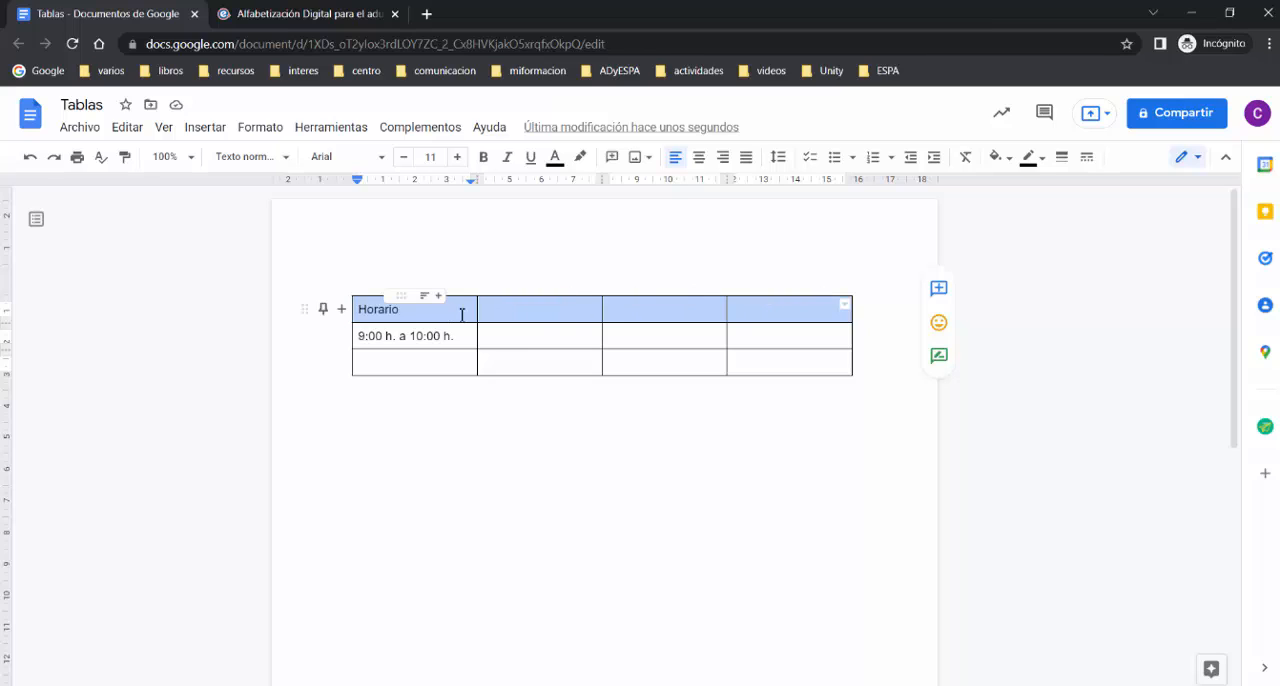
pyautogui.rightClick(749, 311)
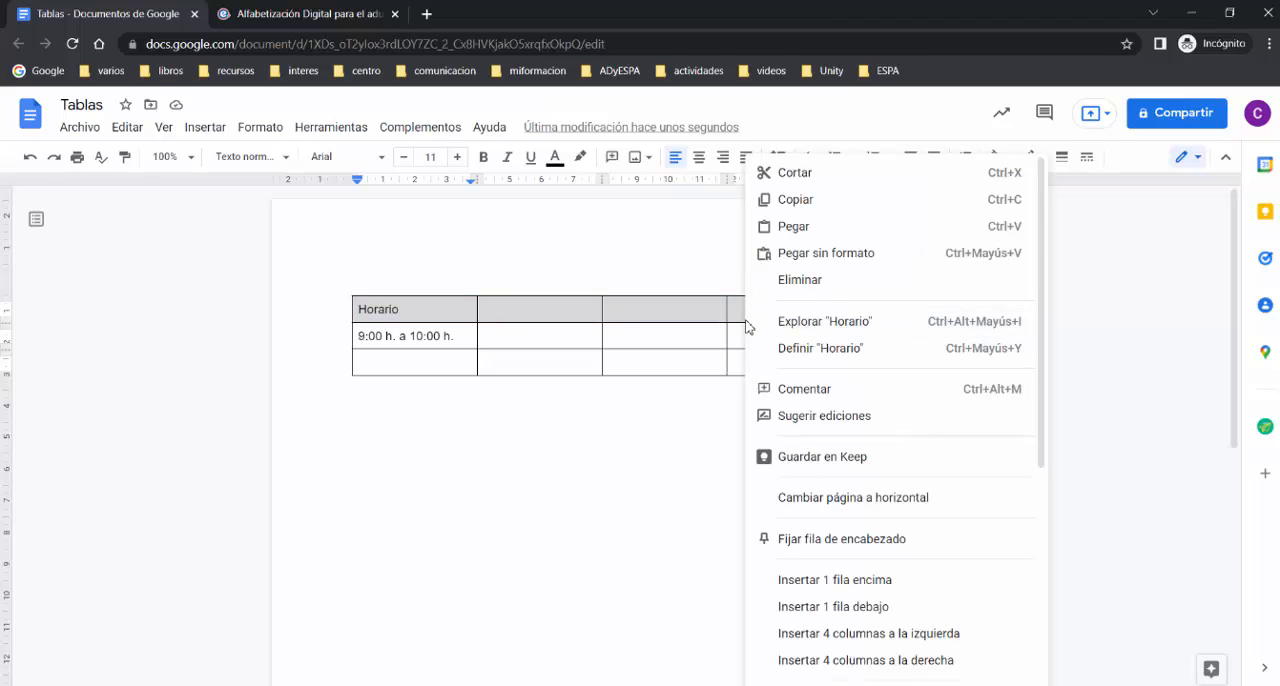
pyautogui.scroll(-5, 887, 495)
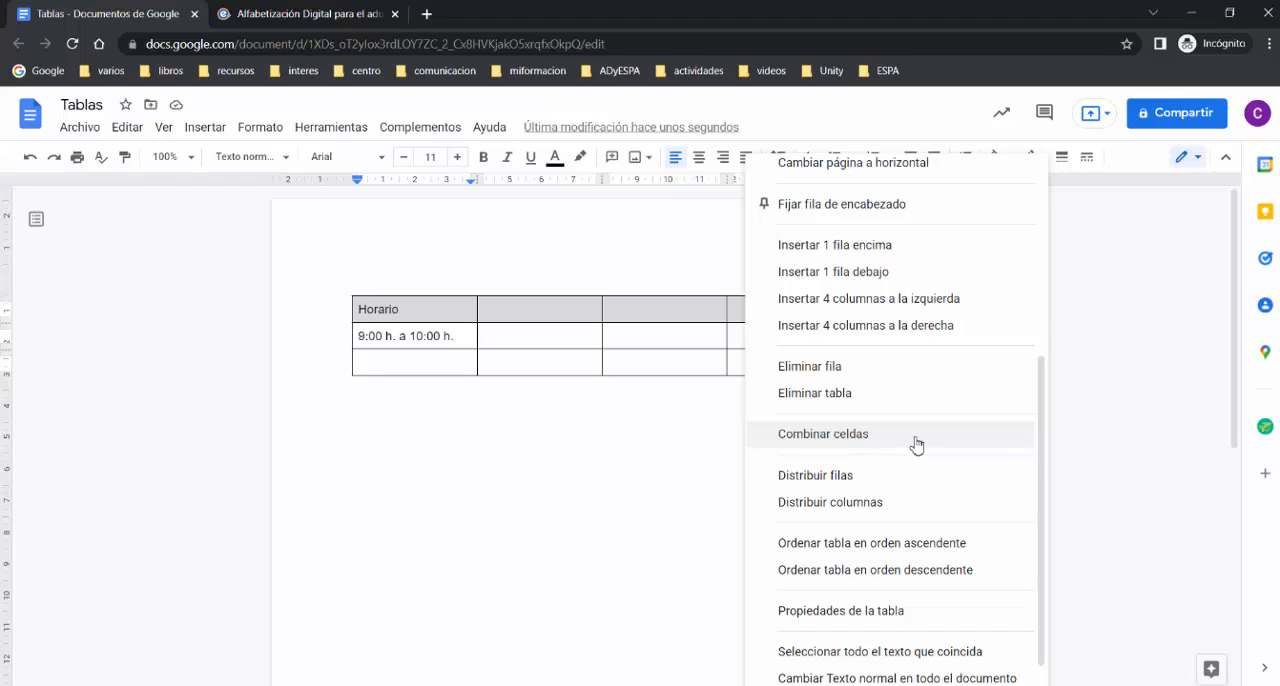
pyautogui.click(917, 448)
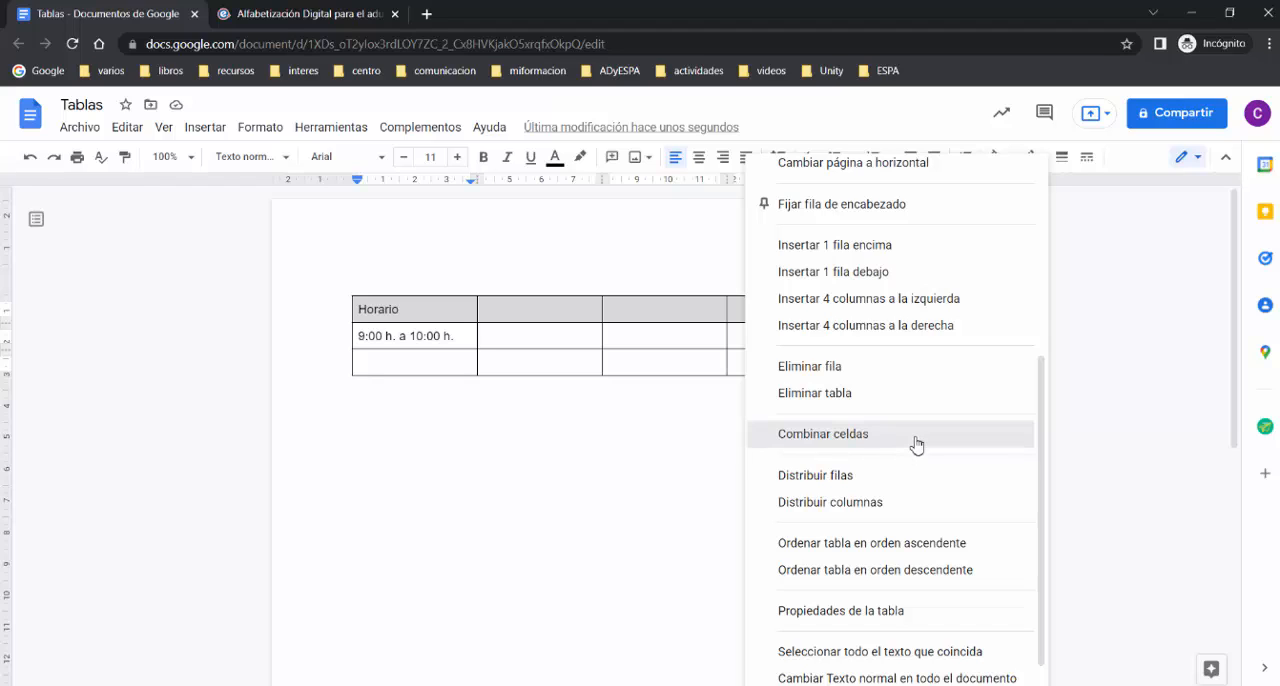
pyautogui.click(643, 398)
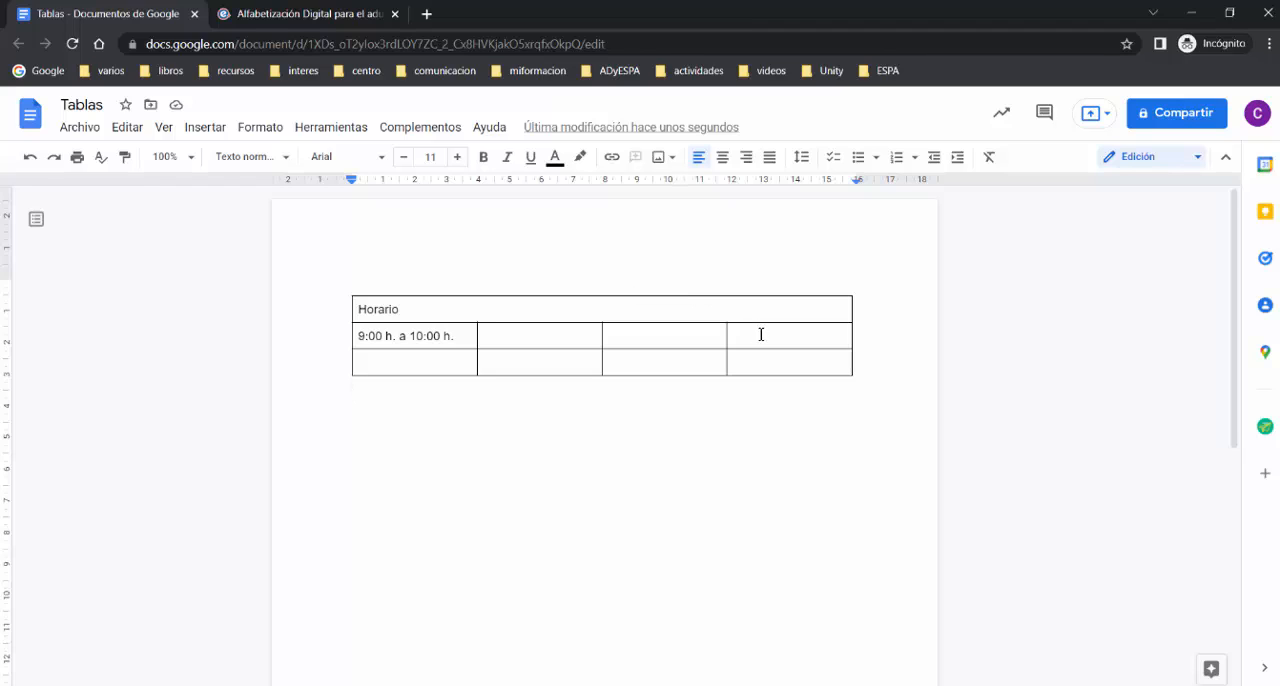
# Step: Merge the second- and third-row cells of the table's last column
pyautogui.moveTo(761, 334); pyautogui.dragTo(765, 358)
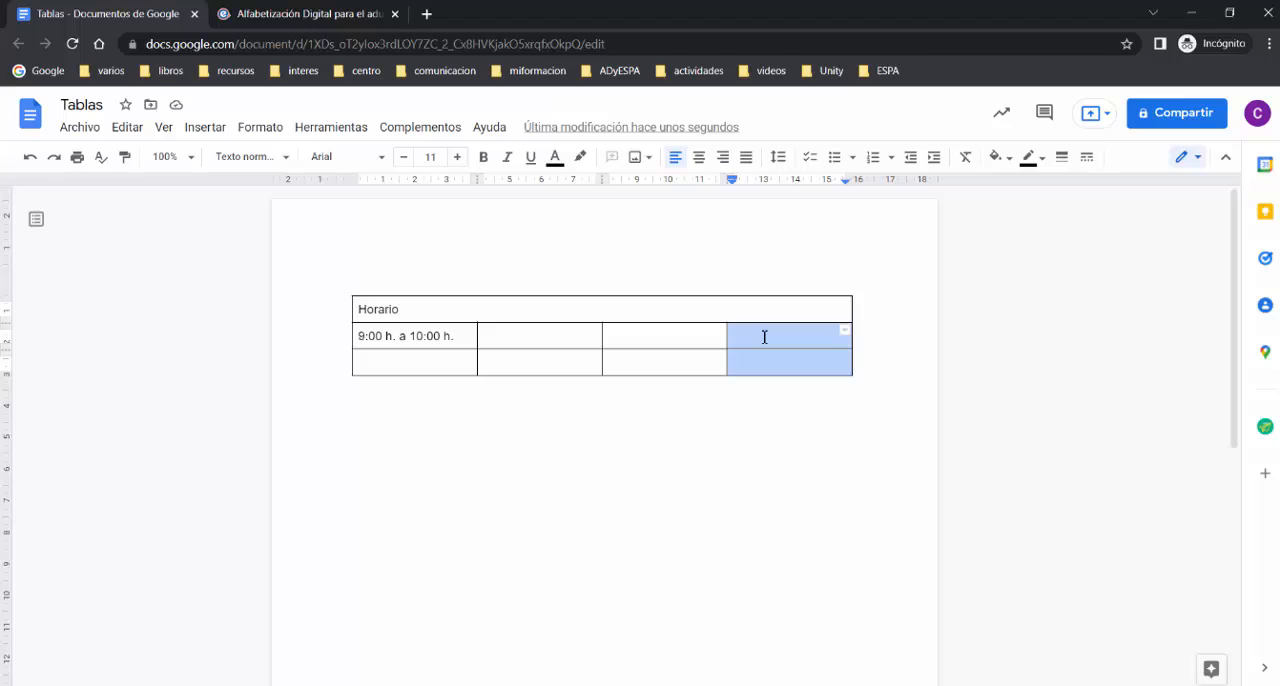
pyautogui.rightClick(764, 337)
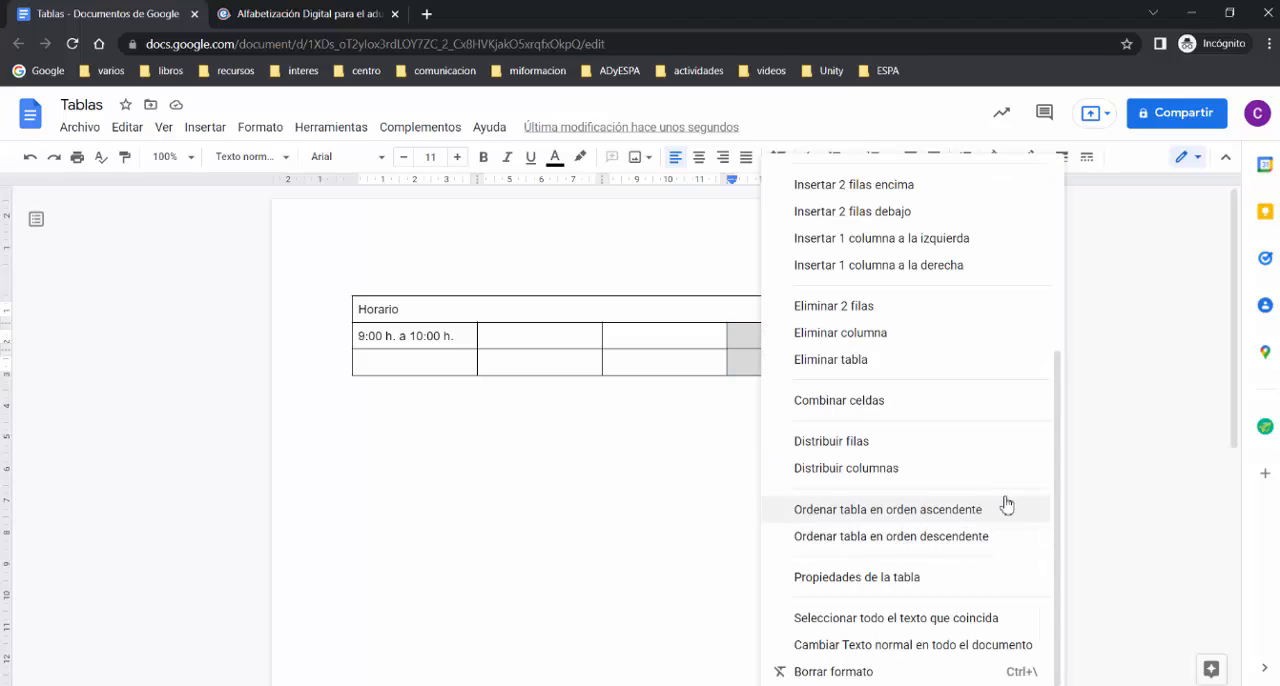
pyautogui.click(874, 404)
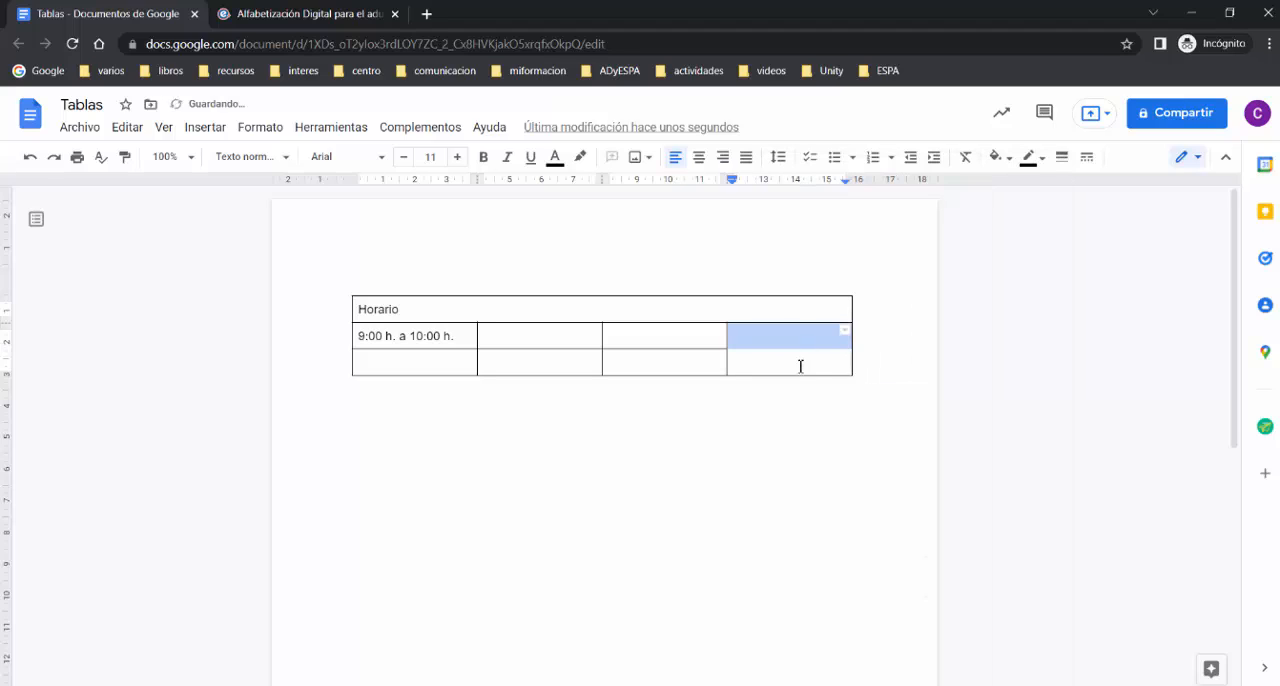
pyautogui.click(771, 331)
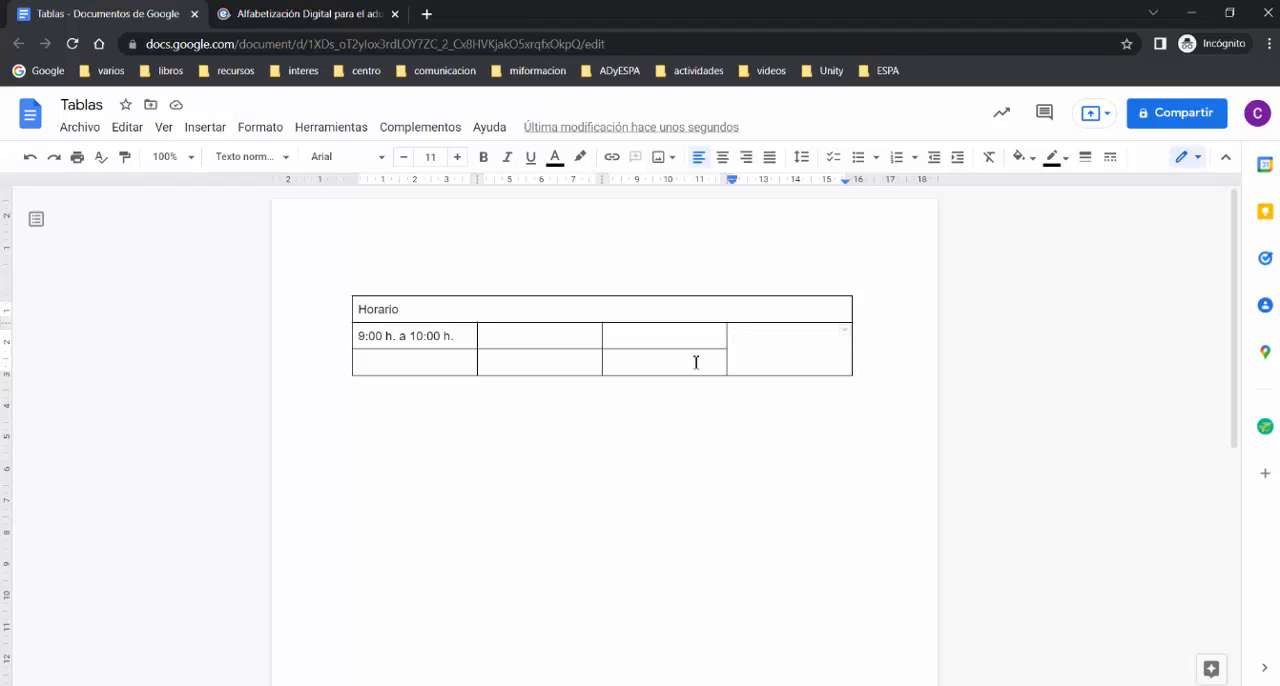
# Step: Set the border width of the merged "Horario" header cell to 3 pt
pyautogui.click(672, 308)
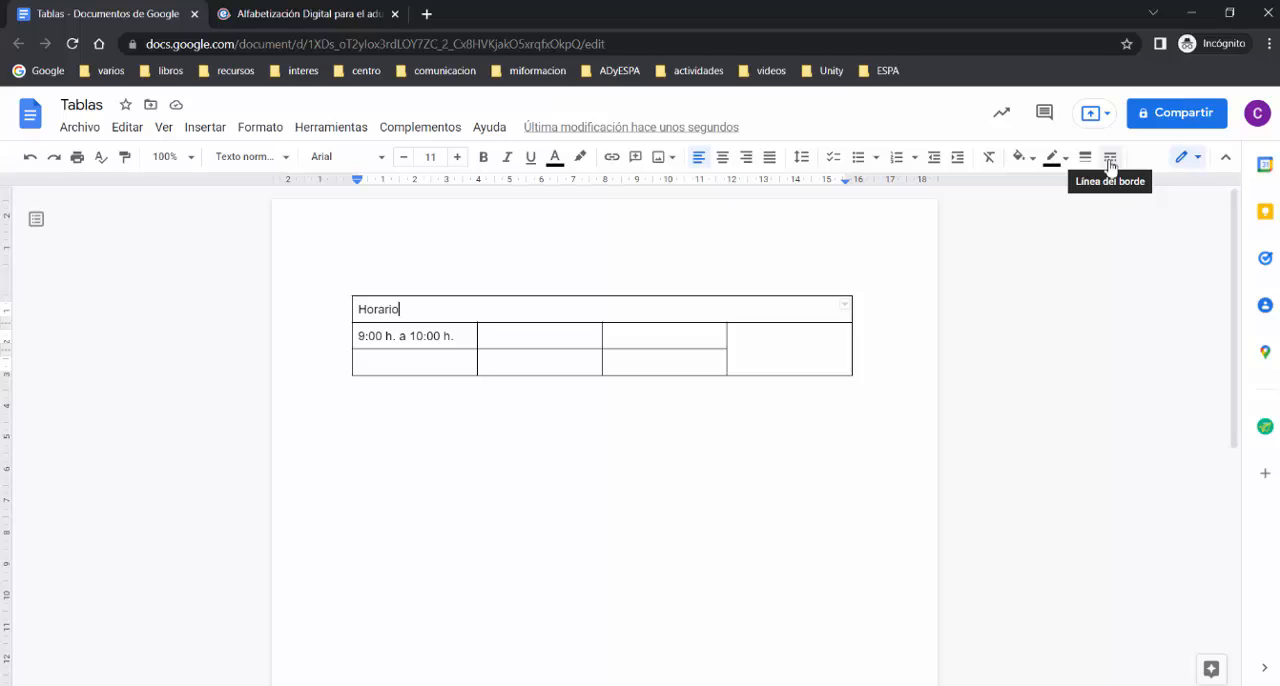
pyautogui.moveTo(430, 309); pyautogui.dragTo(506, 310)
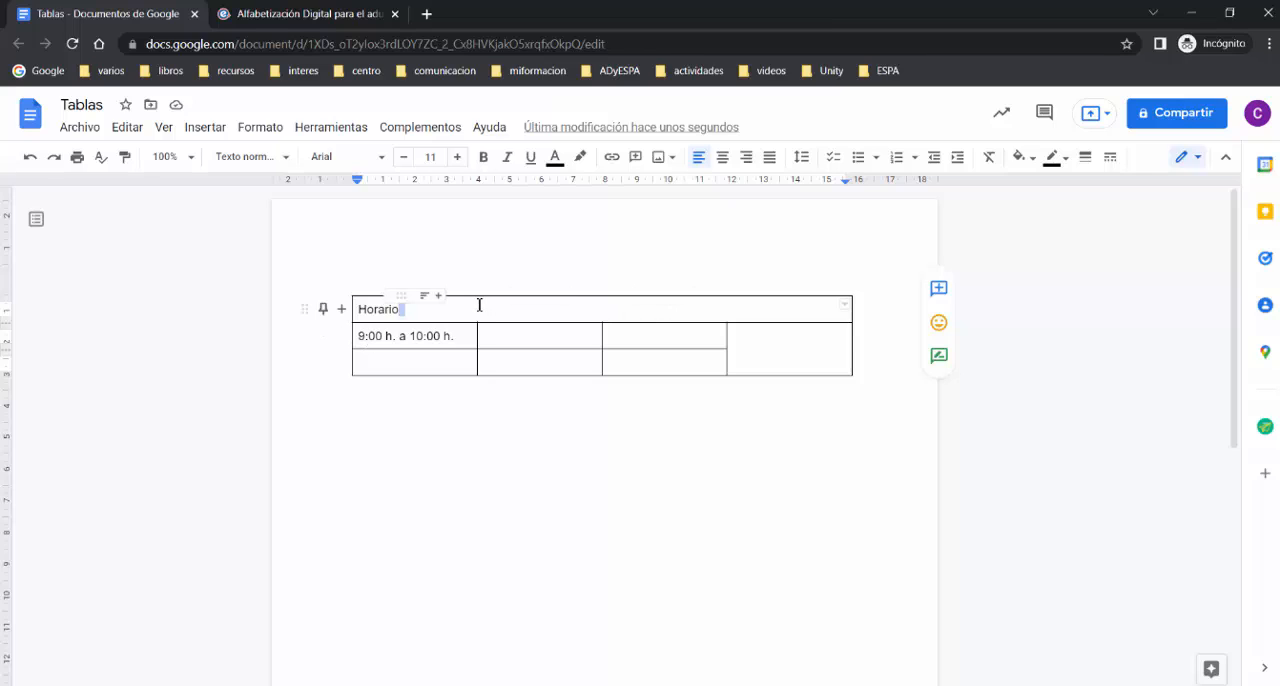
pyautogui.click(479, 305)
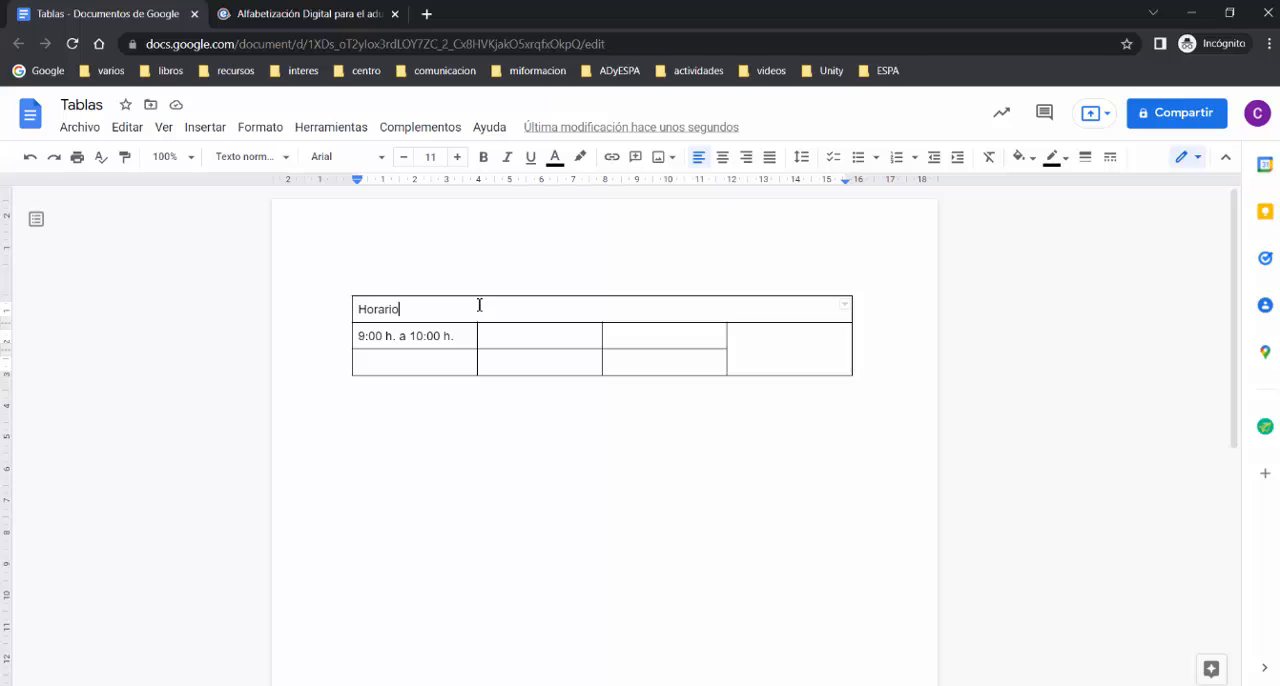
pyautogui.click(1086, 160)
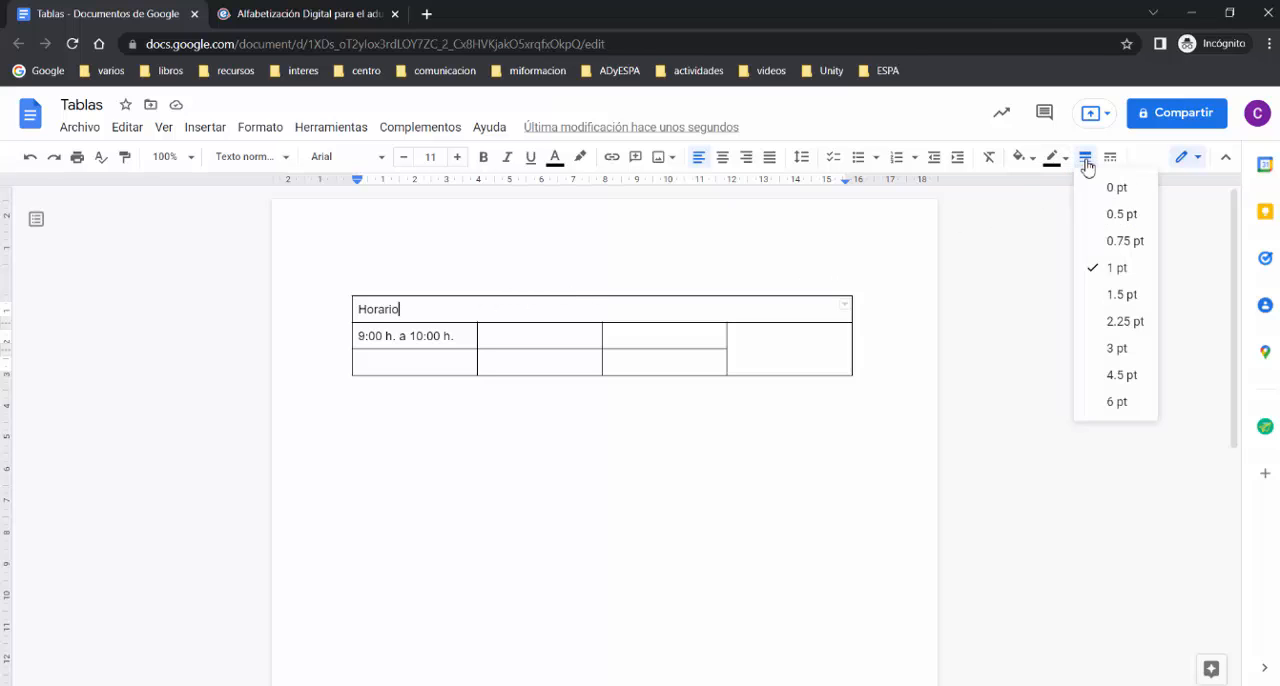
pyautogui.click(1118, 349)
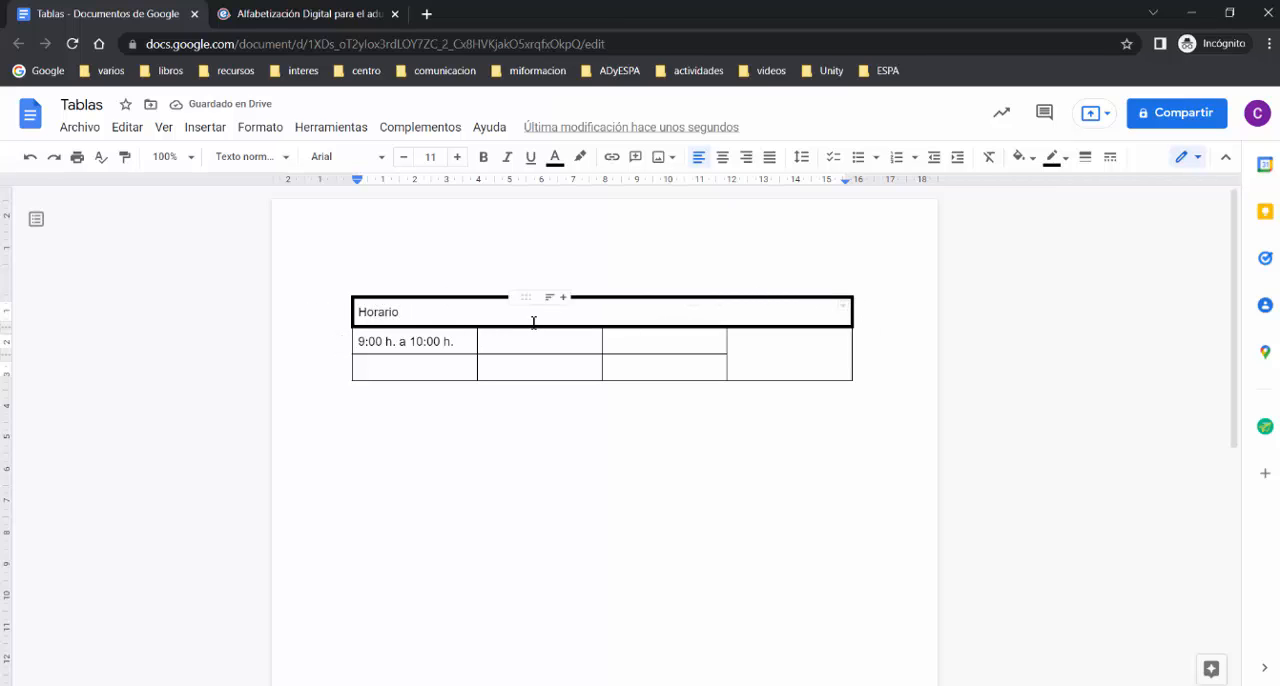
# Step: Color the "Horario" header cell's border dark green and fill its background with light green
pyautogui.click(1068, 163)
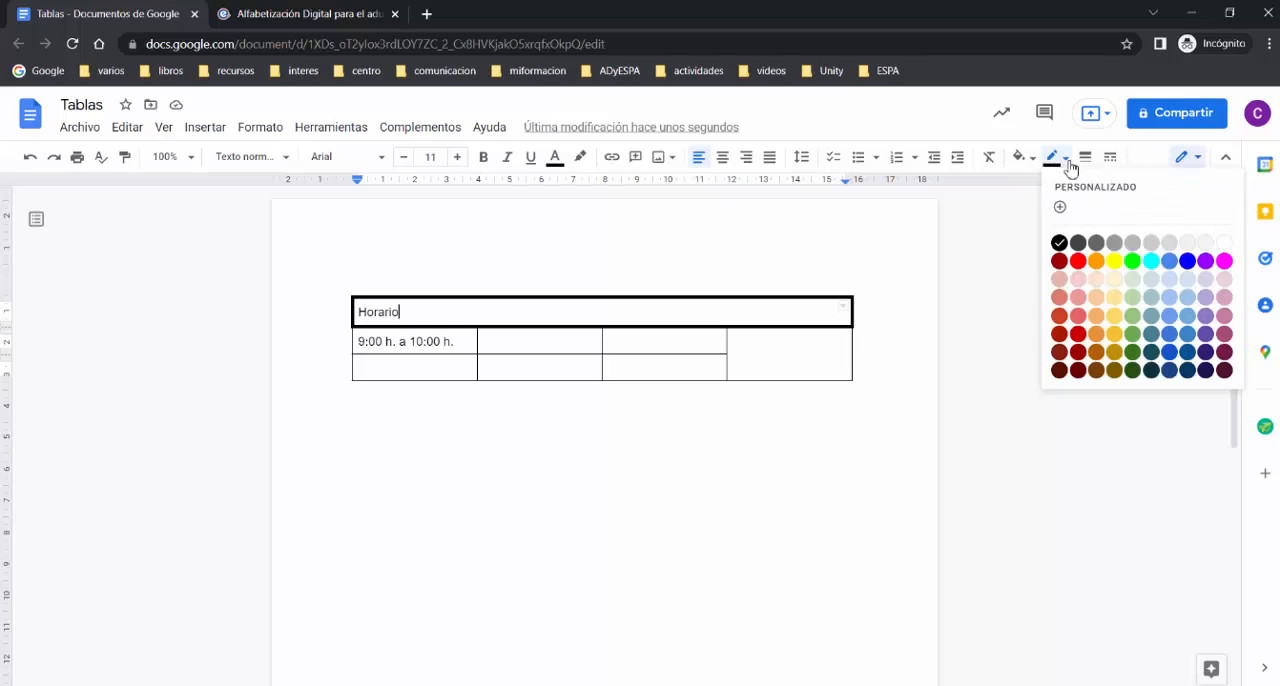
pyautogui.click(1133, 352)
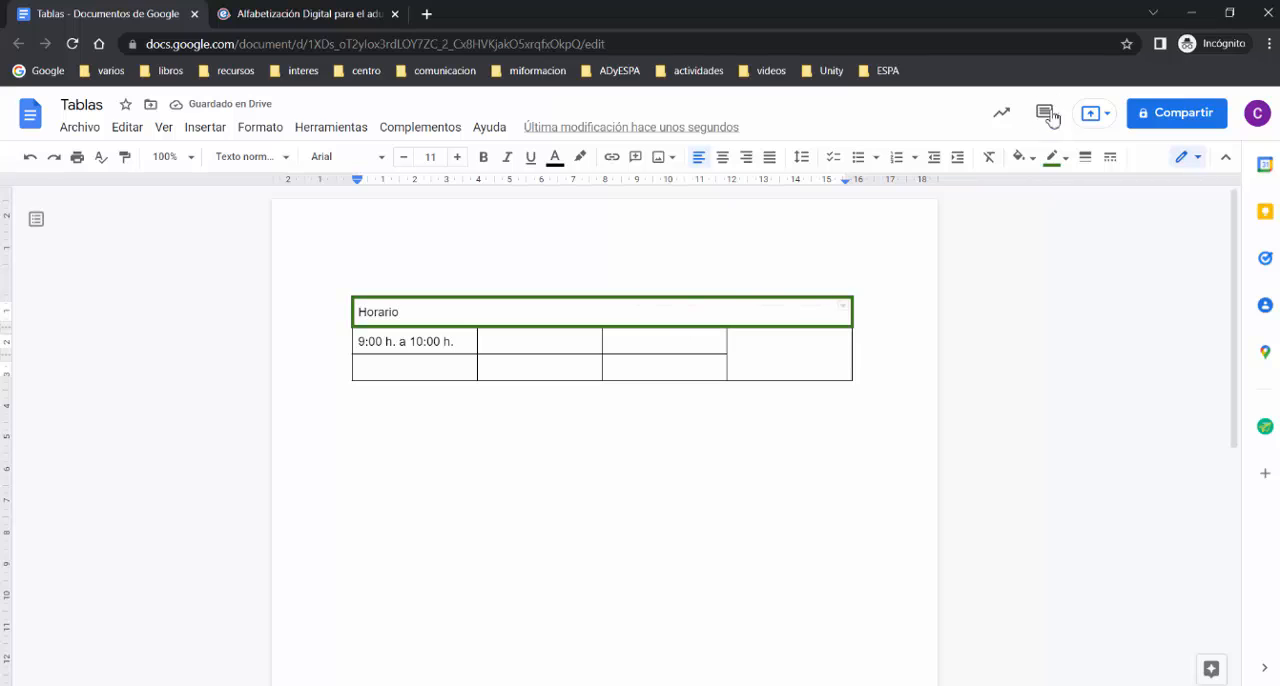
pyautogui.click(1033, 163)
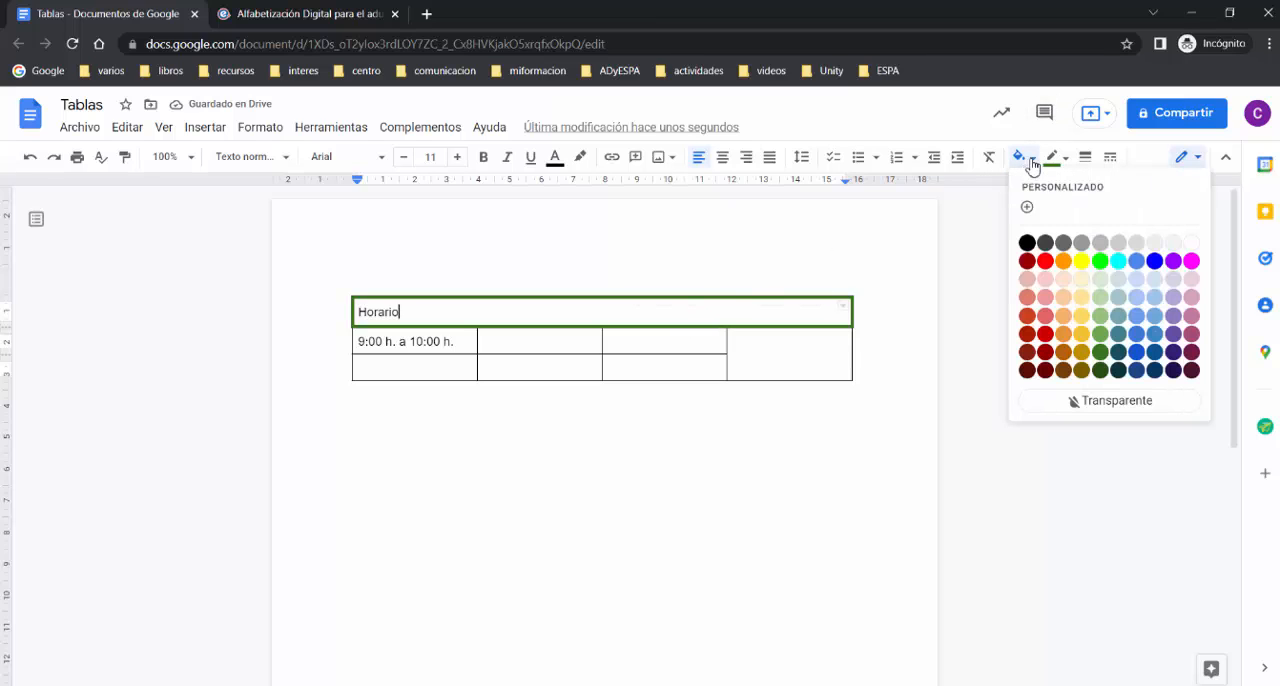
pyautogui.click(1100, 298)
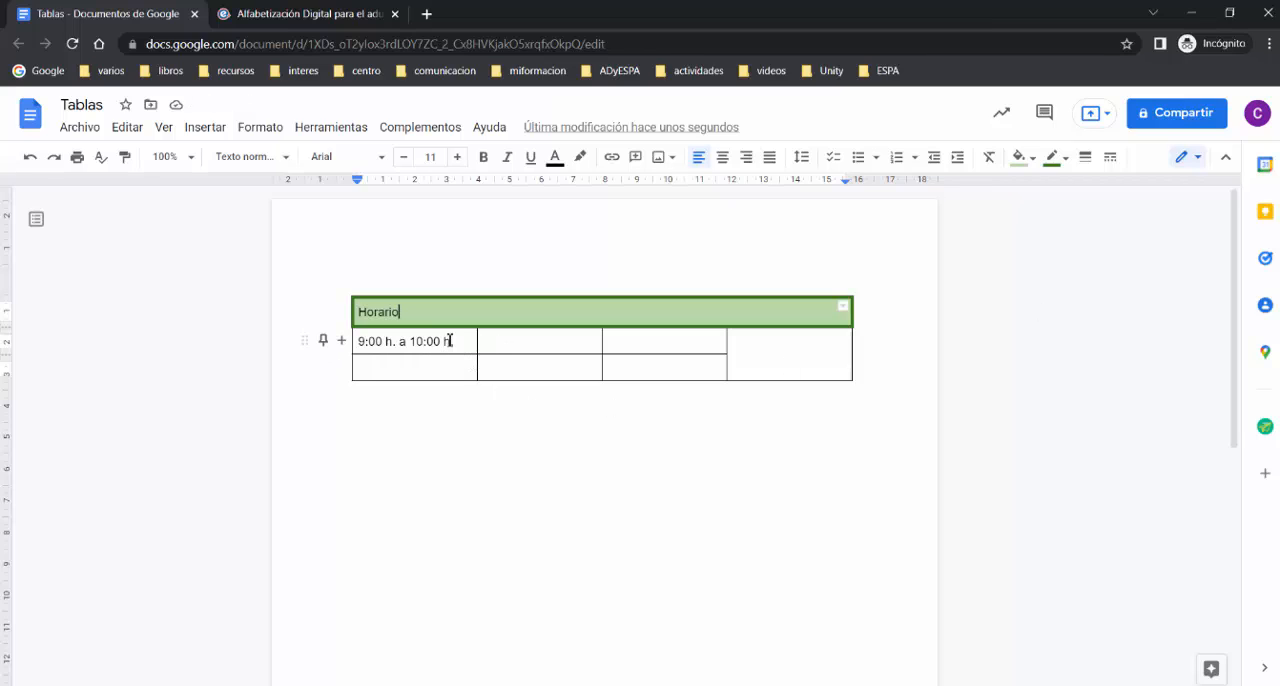
# Step: Give the six cells in the first three columns below the header a dotted border 1.5 pt wide
pyautogui.moveTo(449, 341); pyautogui.dragTo(673, 358)
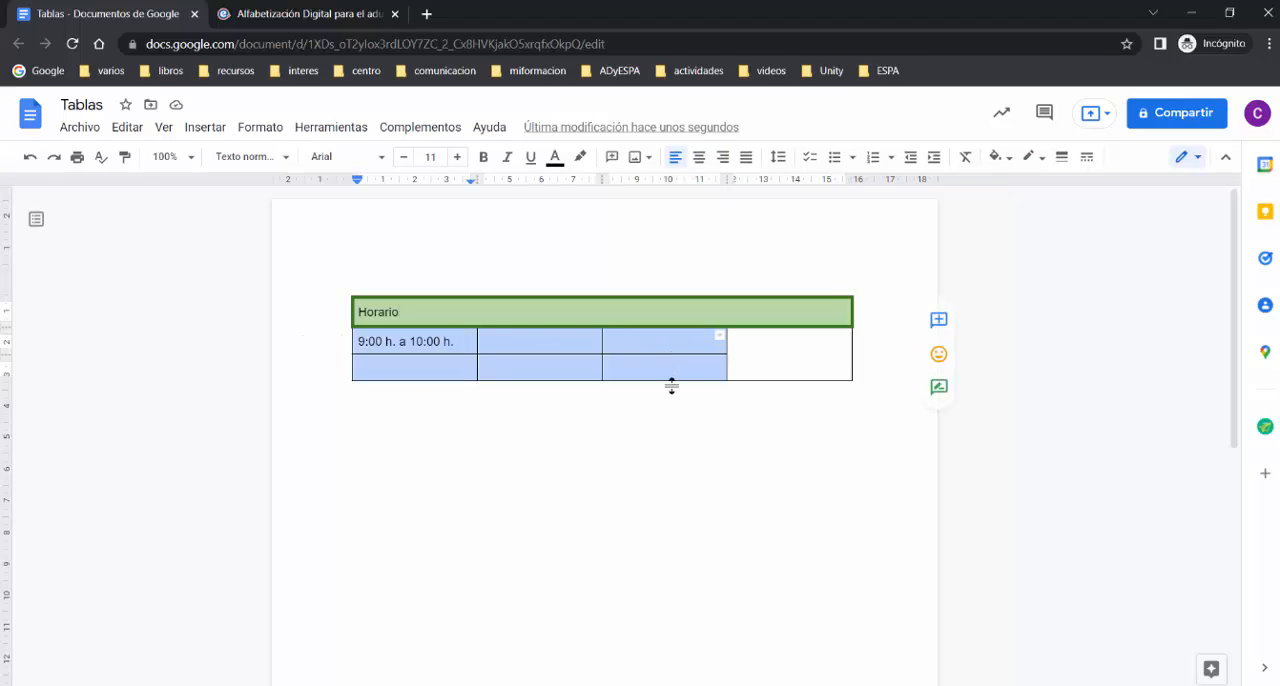
pyautogui.click(1088, 160)
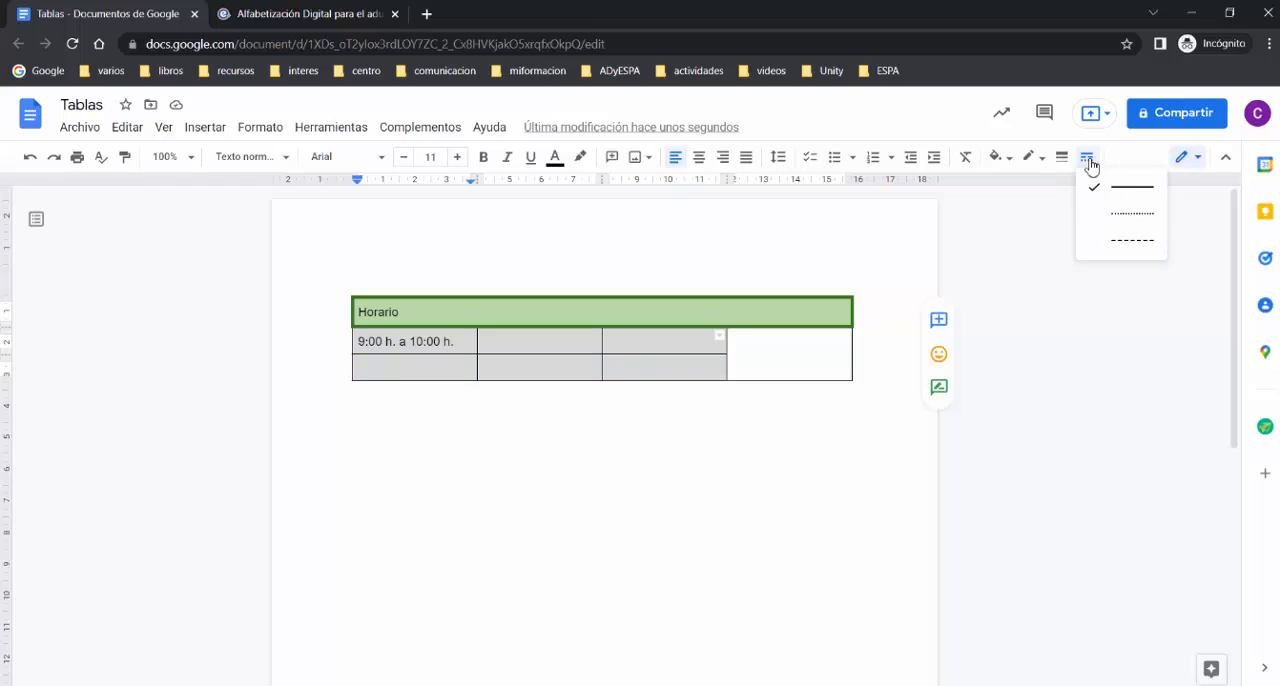
pyautogui.click(1128, 224)
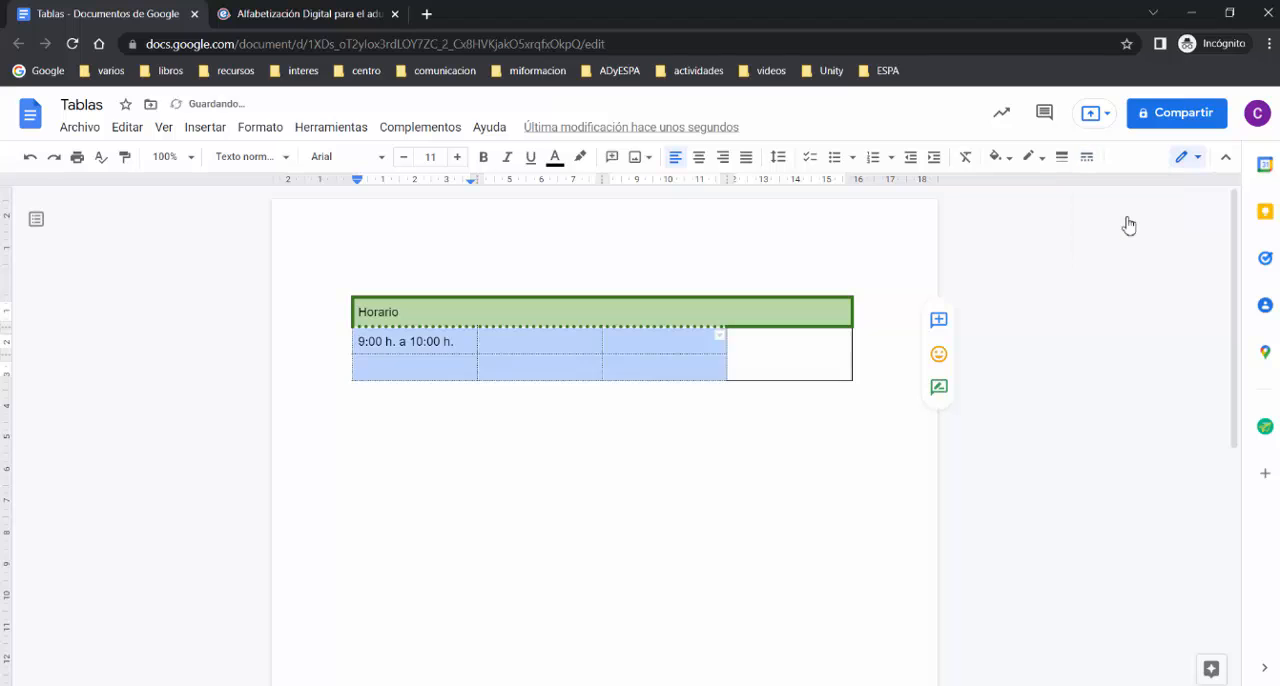
pyautogui.click(1062, 157)
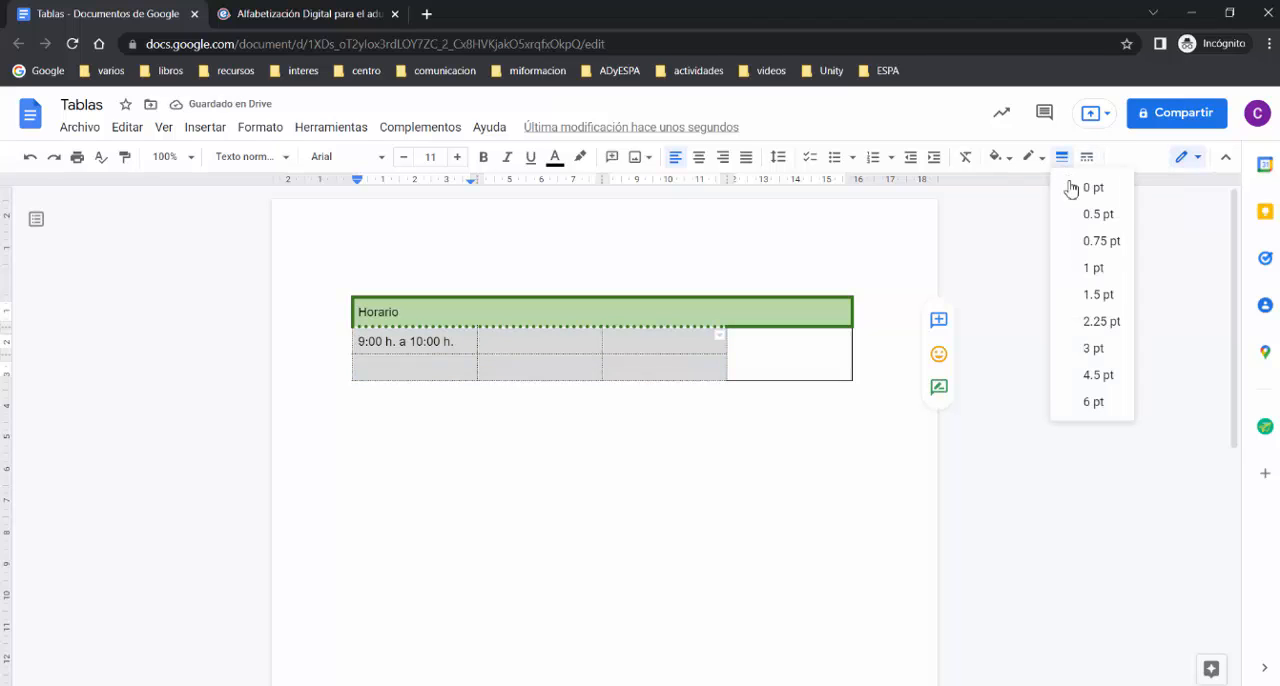
pyautogui.click(1096, 300)
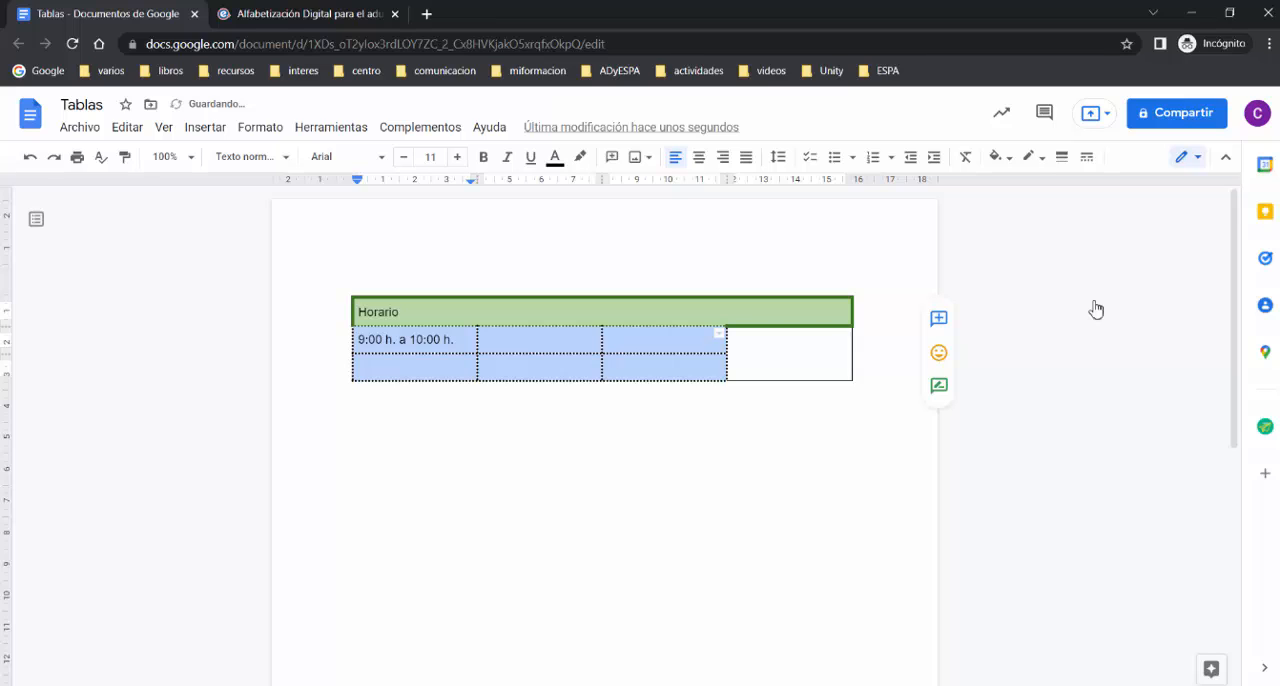
pyautogui.click(678, 414)
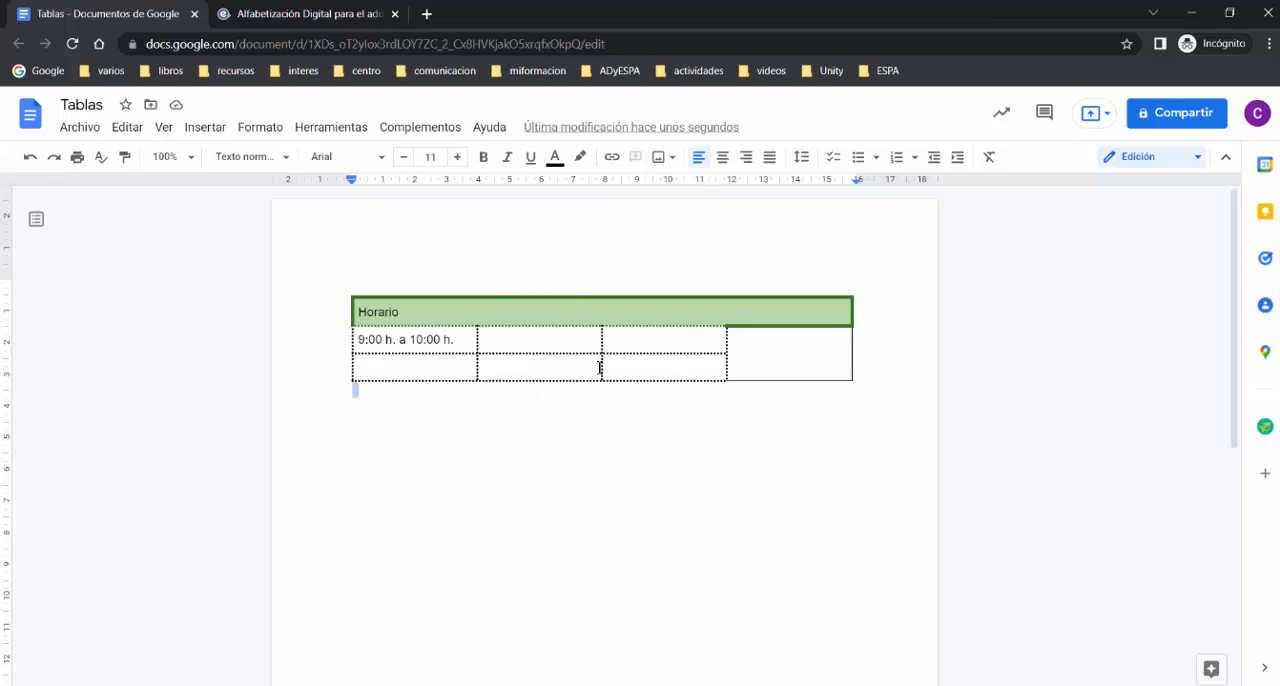
# Step: Insert a new row below the table's last row
pyautogui.click(822, 340)
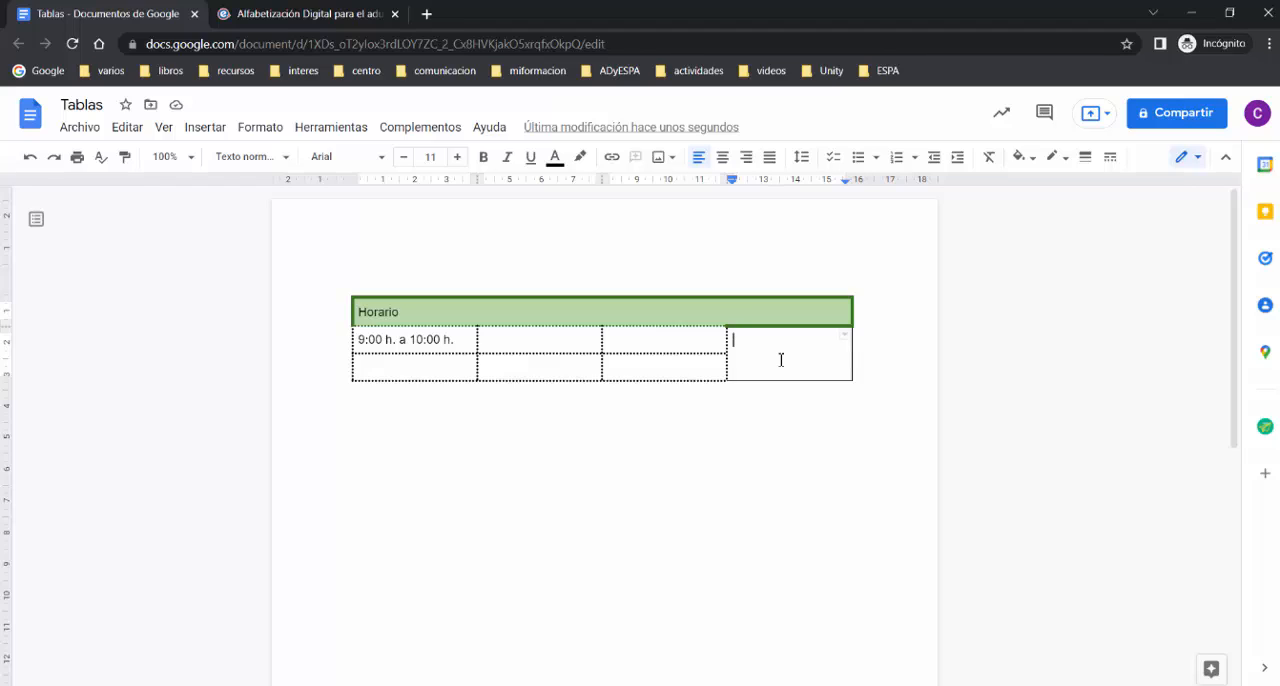
pyautogui.click(406, 369)
pyautogui.click(260, 129)
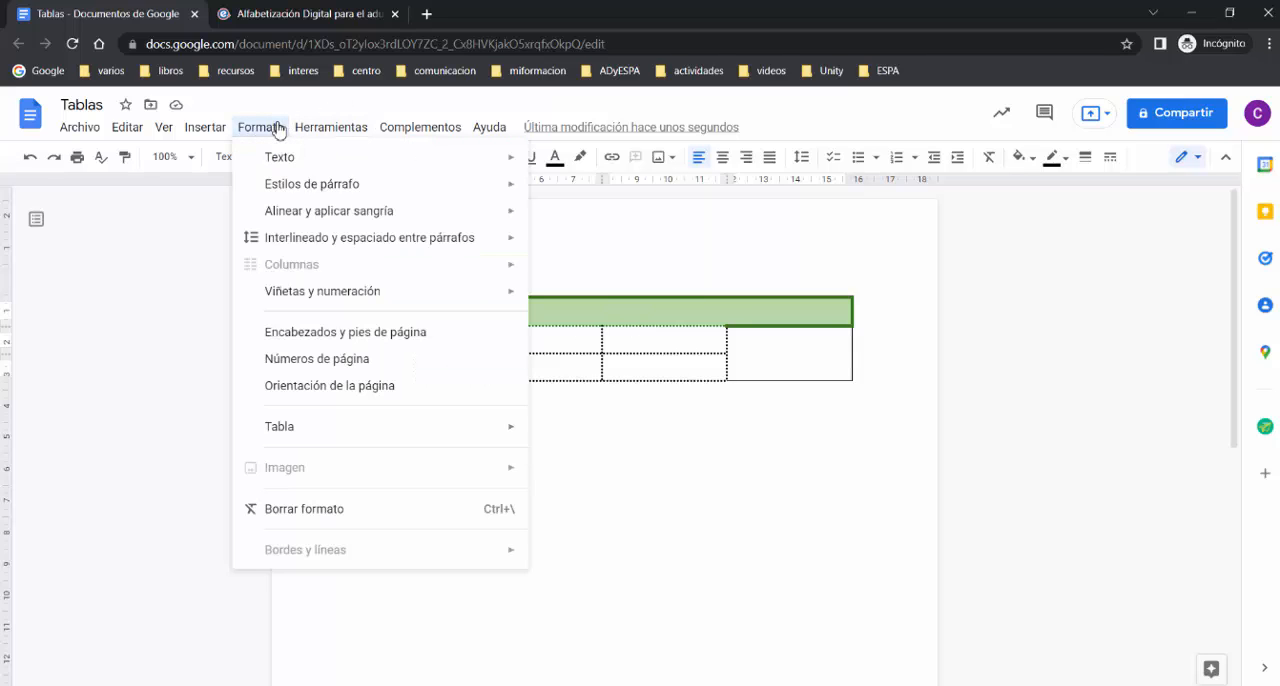
pyautogui.moveTo(318, 426)
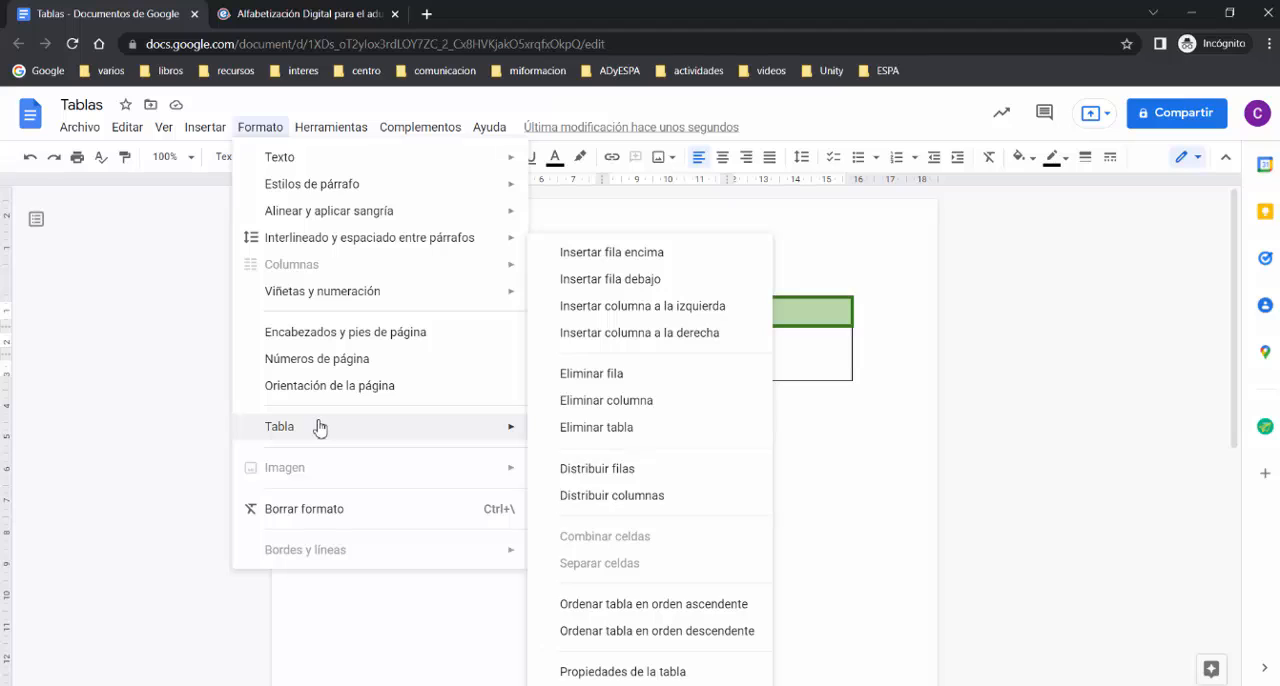
pyautogui.click(705, 289)
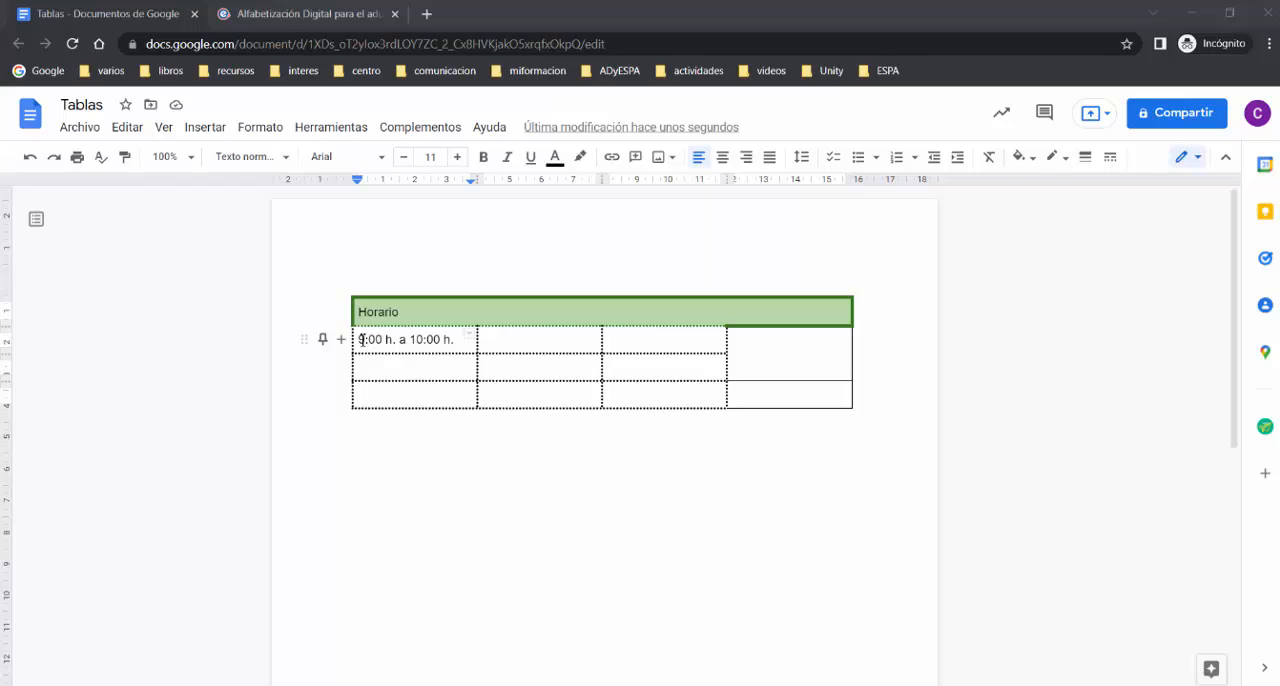
# Step: Insert a new column before the table's first column, next to the "9:00 h. a 10:00 h." cell
pyautogui.click(362, 339)
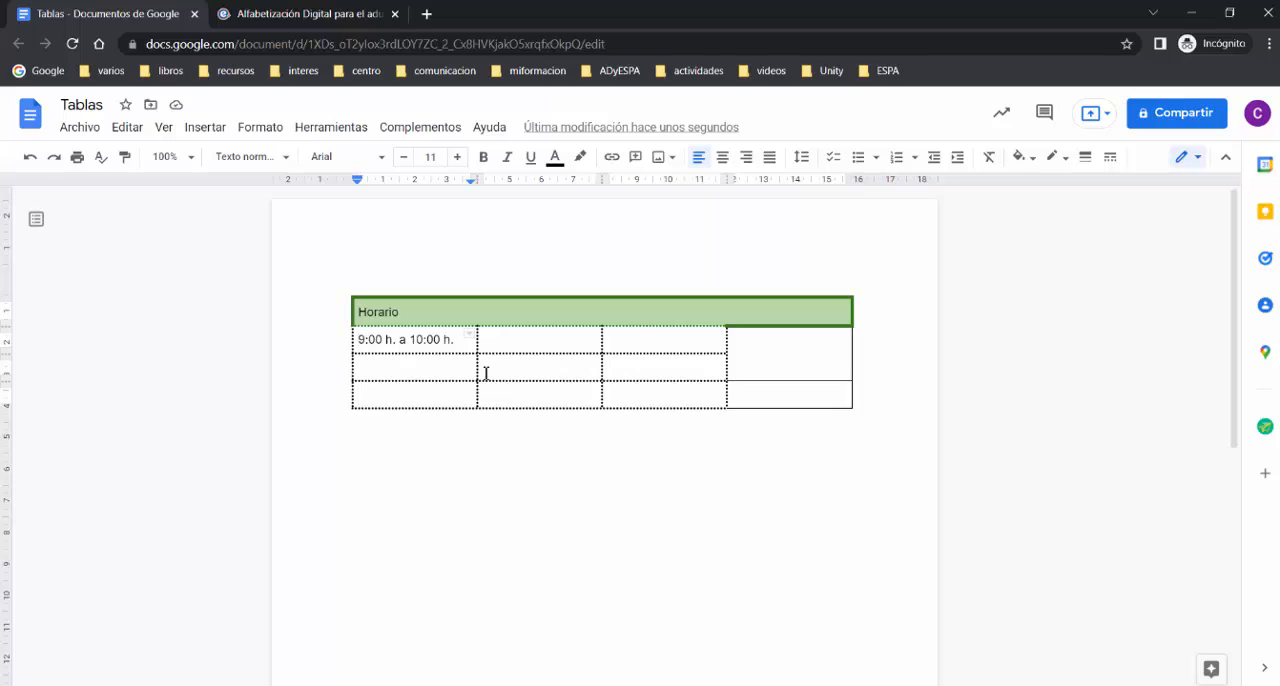
pyautogui.click(261, 134)
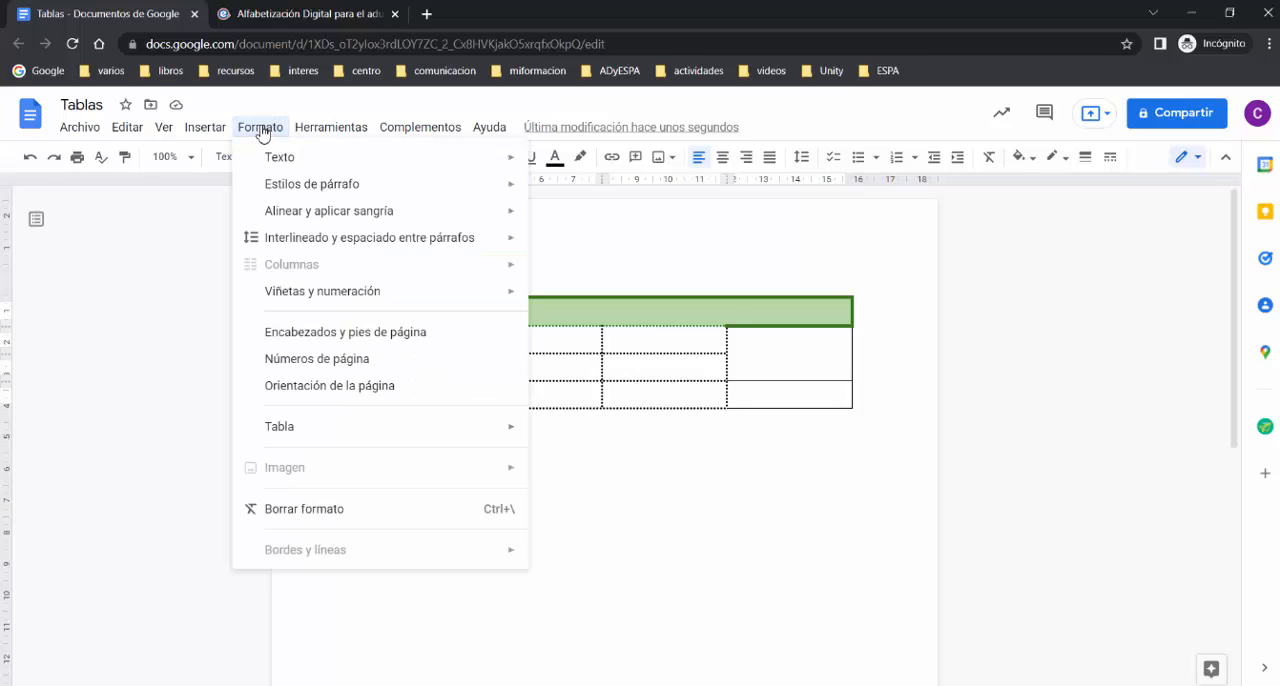
pyautogui.moveTo(354, 435)
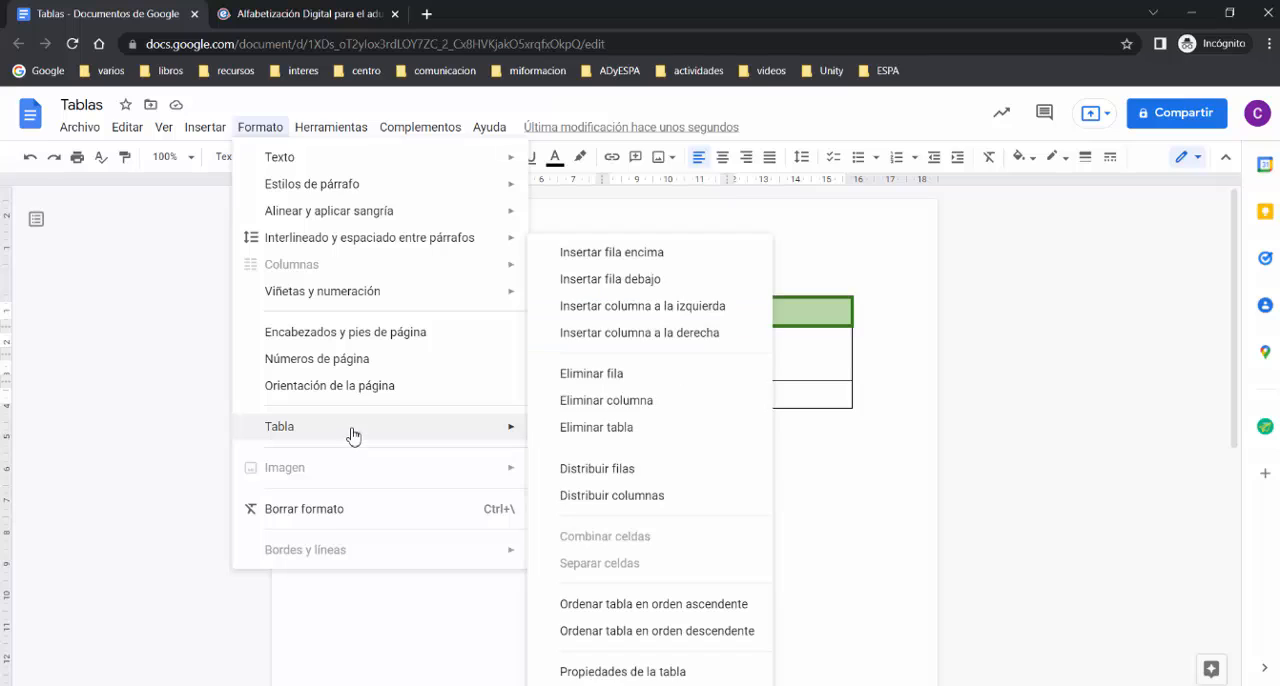
pyautogui.click(604, 318)
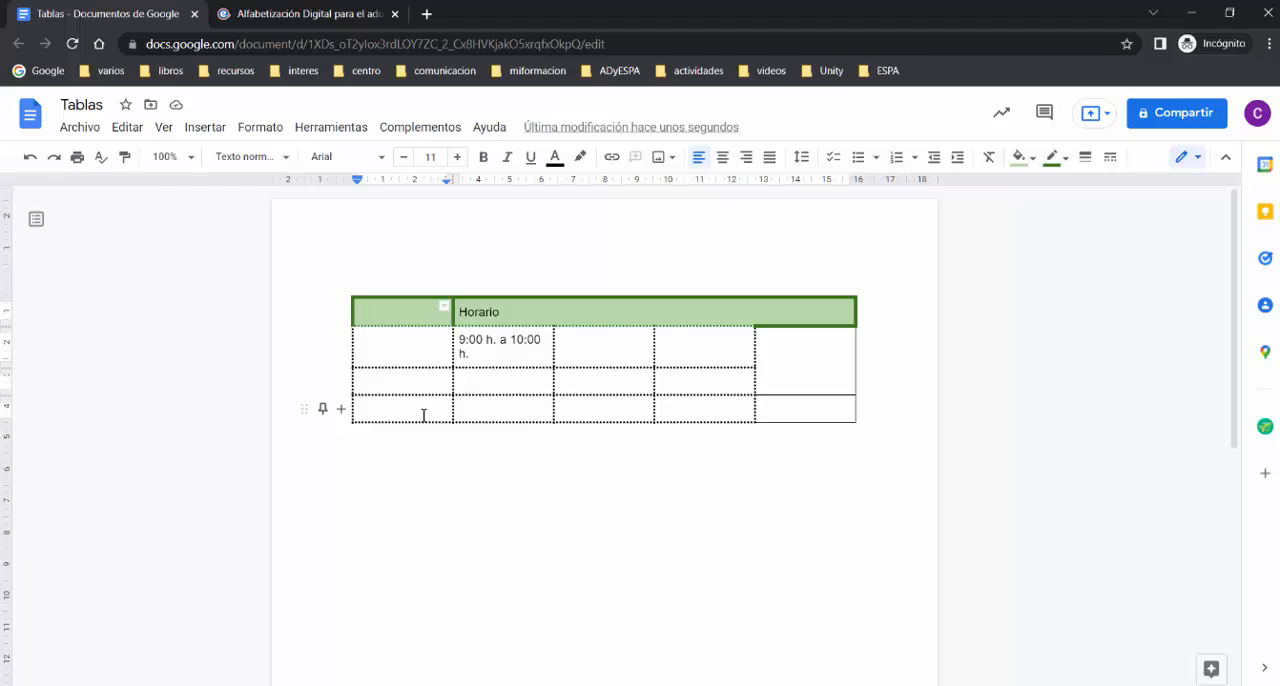
# Step: Delete the last row of the schedule table
pyautogui.click(424, 415)
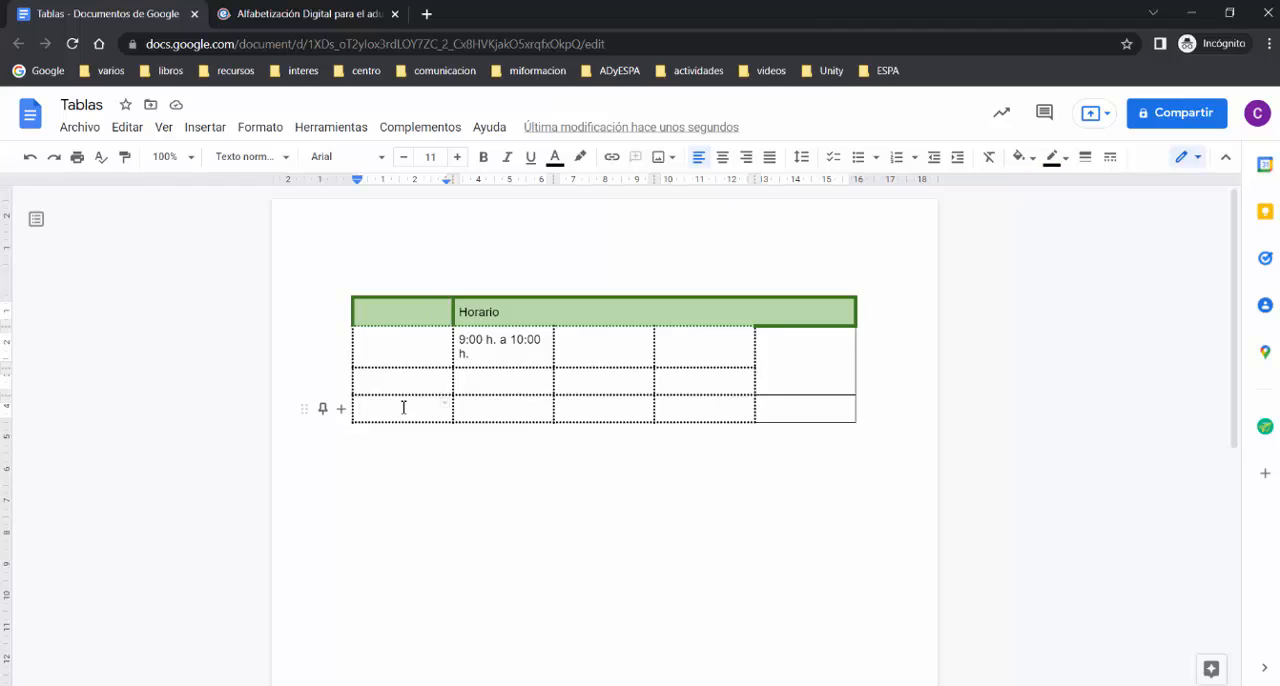
pyautogui.click(258, 131)
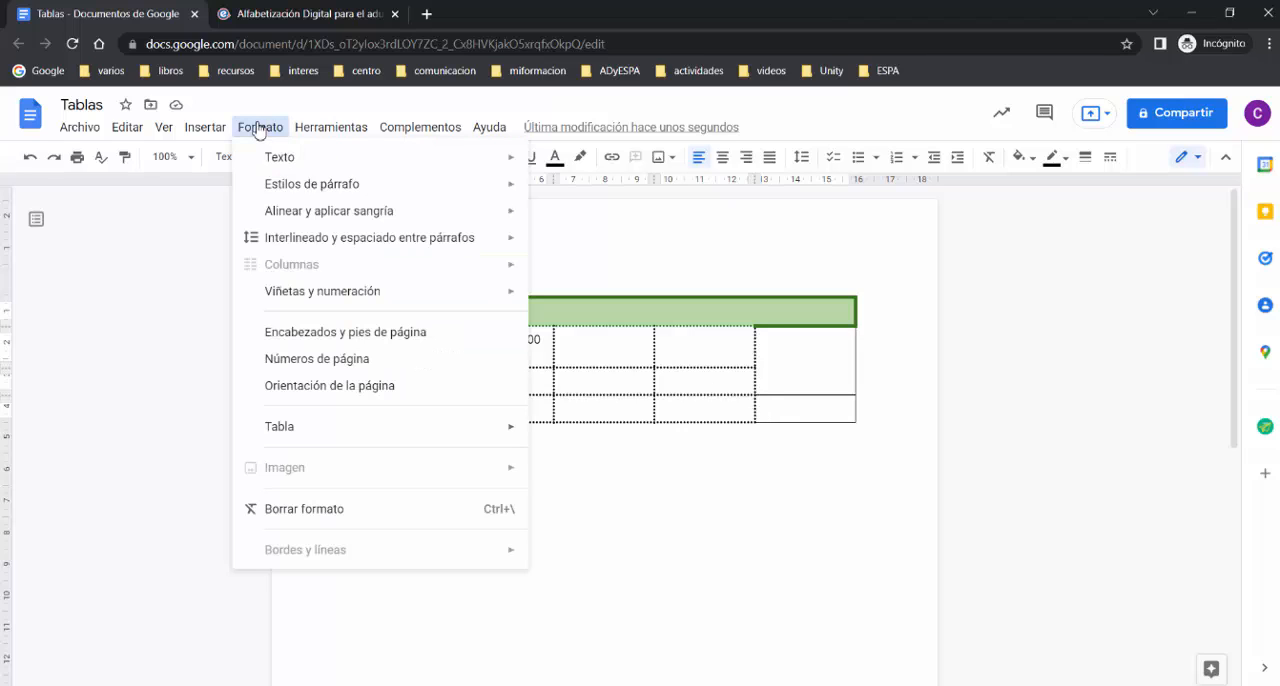
pyautogui.moveTo(370, 429)
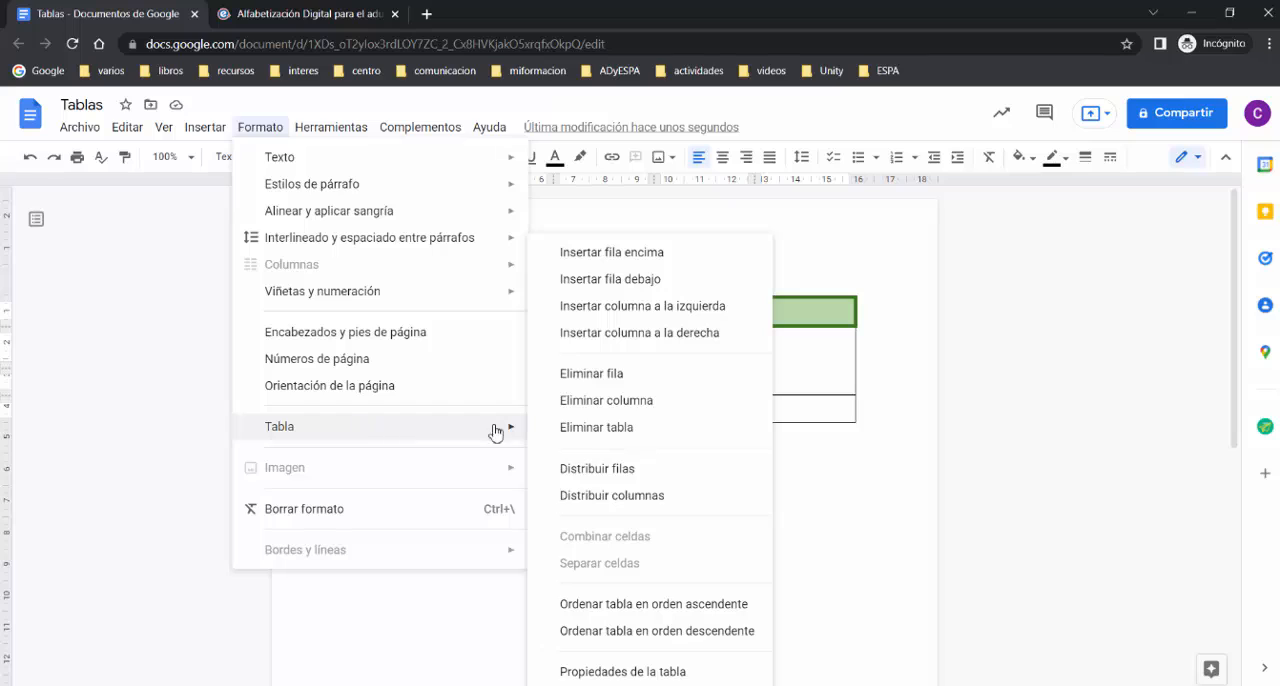
pyautogui.click(638, 374)
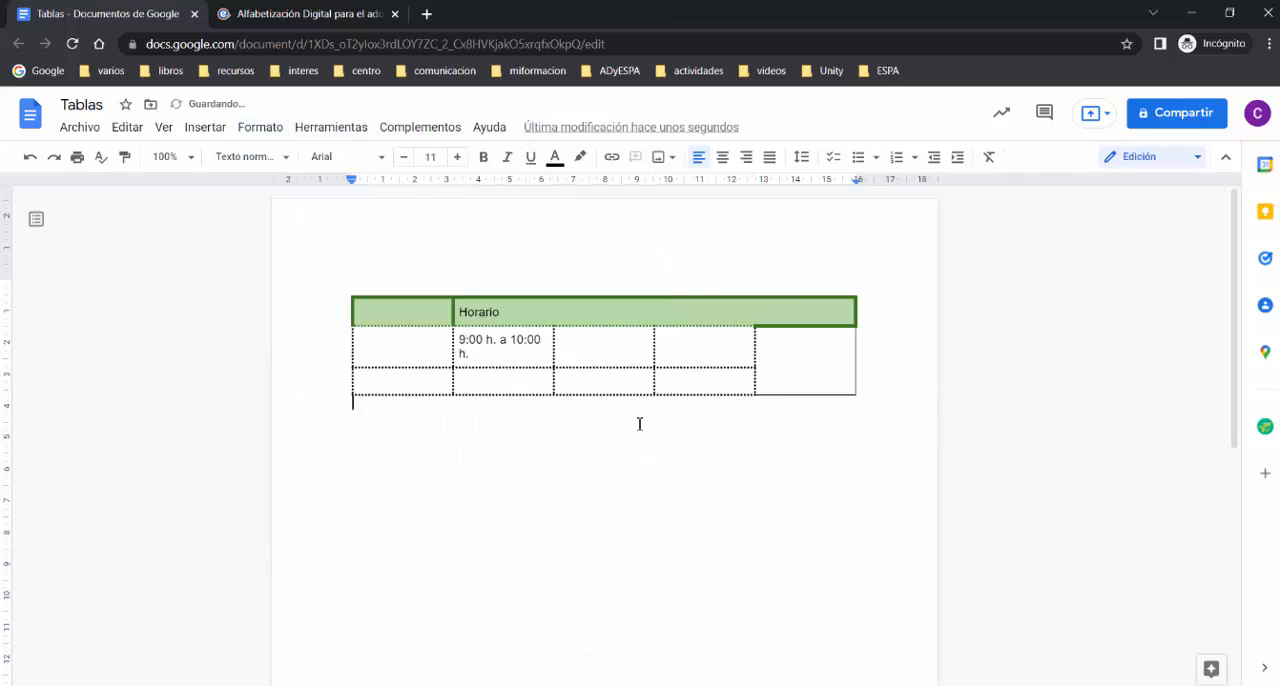
# Step: Delete the empty column in front of the "Horario" header cell
pyautogui.click(384, 317)
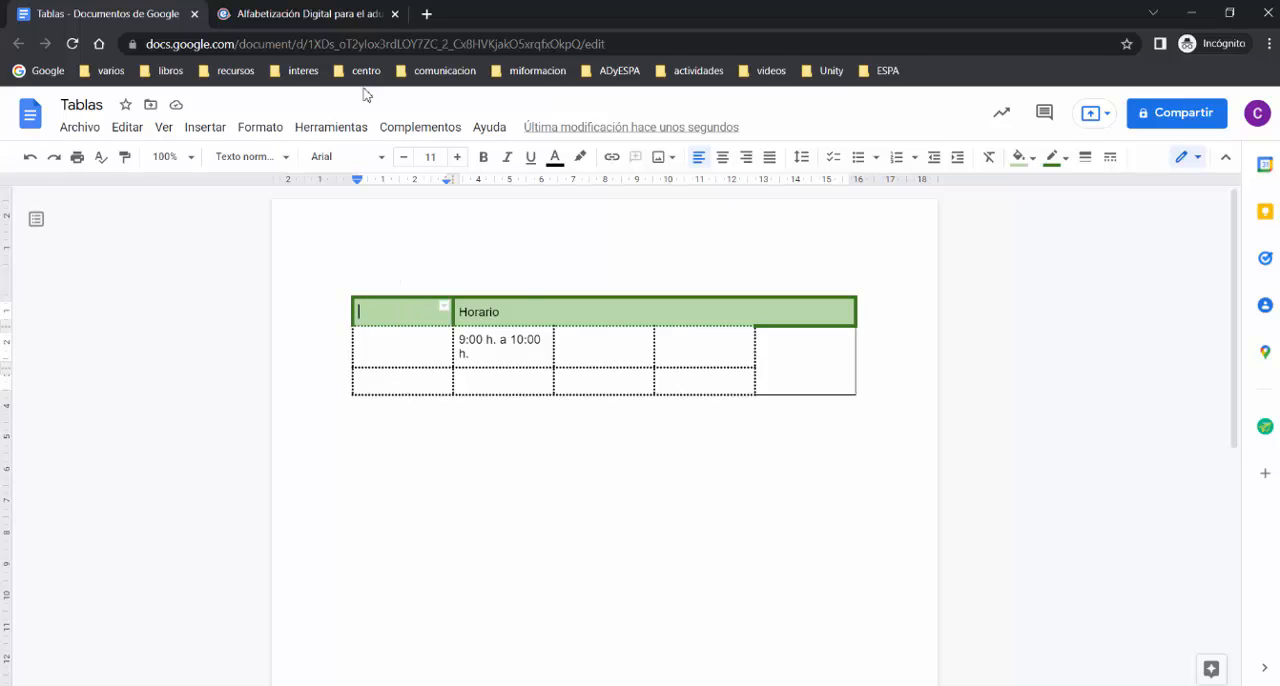
pyautogui.click(260, 127)
pyautogui.moveTo(330, 432)
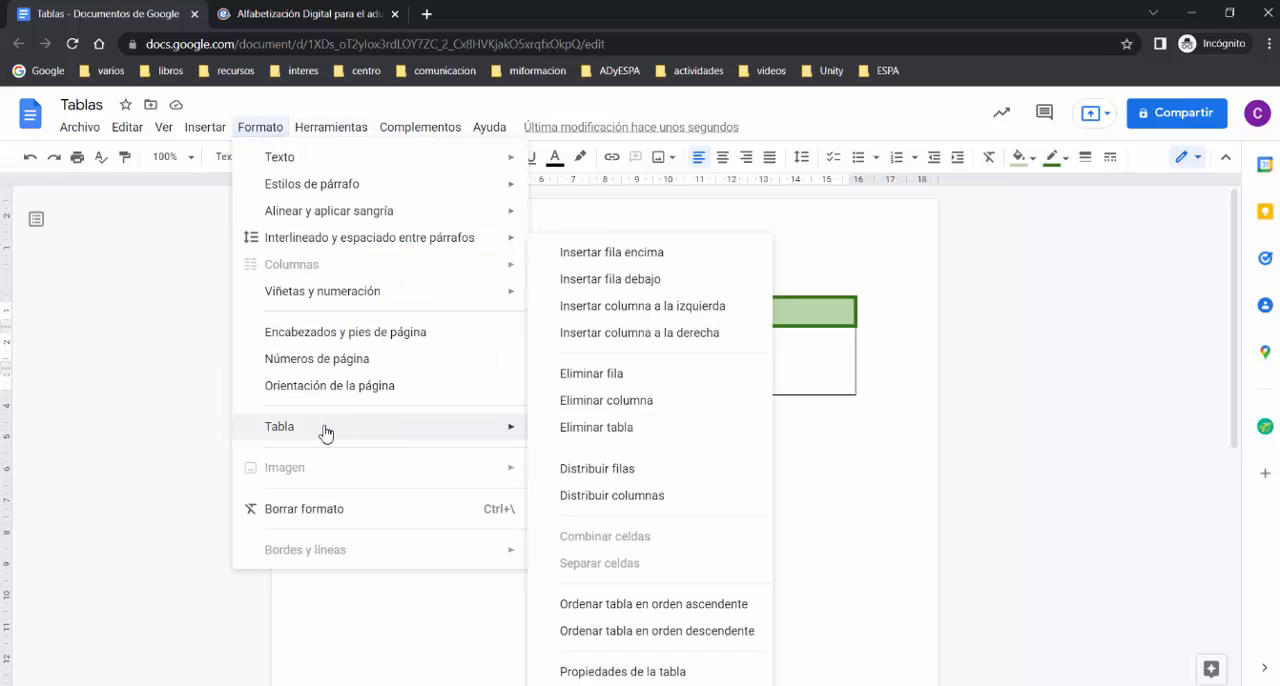
pyautogui.click(597, 402)
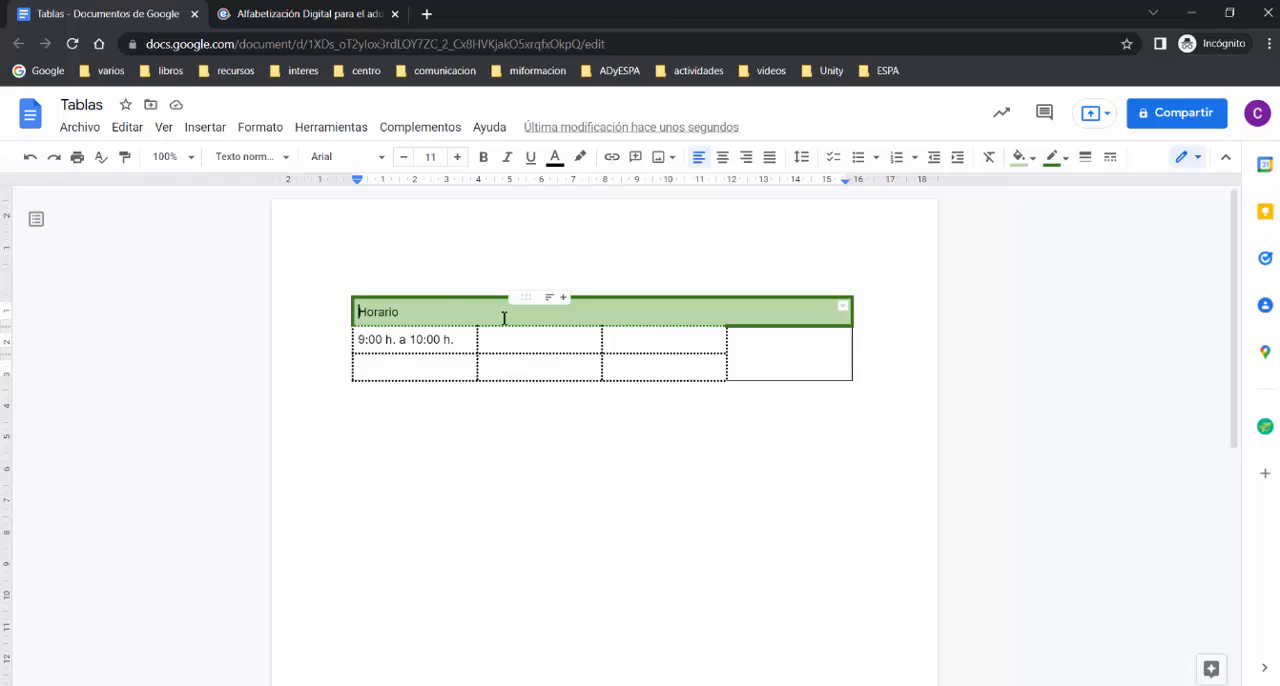
# Step: Delete the entire "Horario" schedule table from the document
pyautogui.click(449, 312)
pyautogui.click(255, 127)
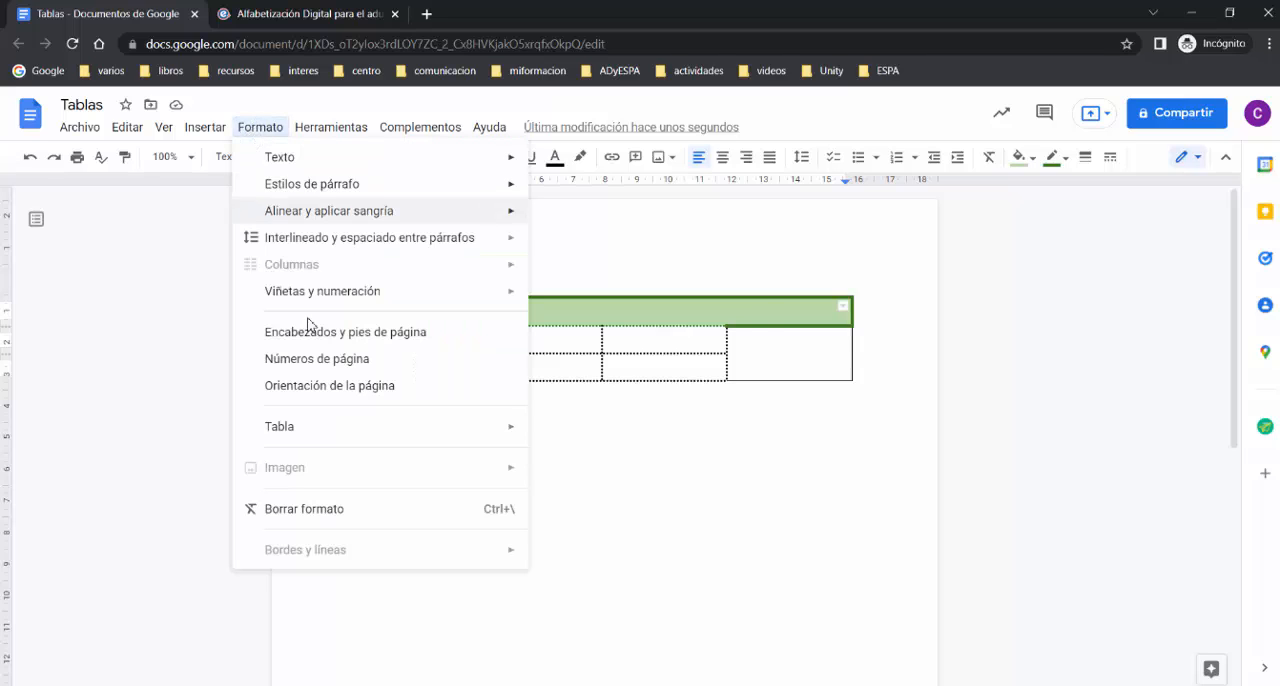
pyautogui.moveTo(335, 437)
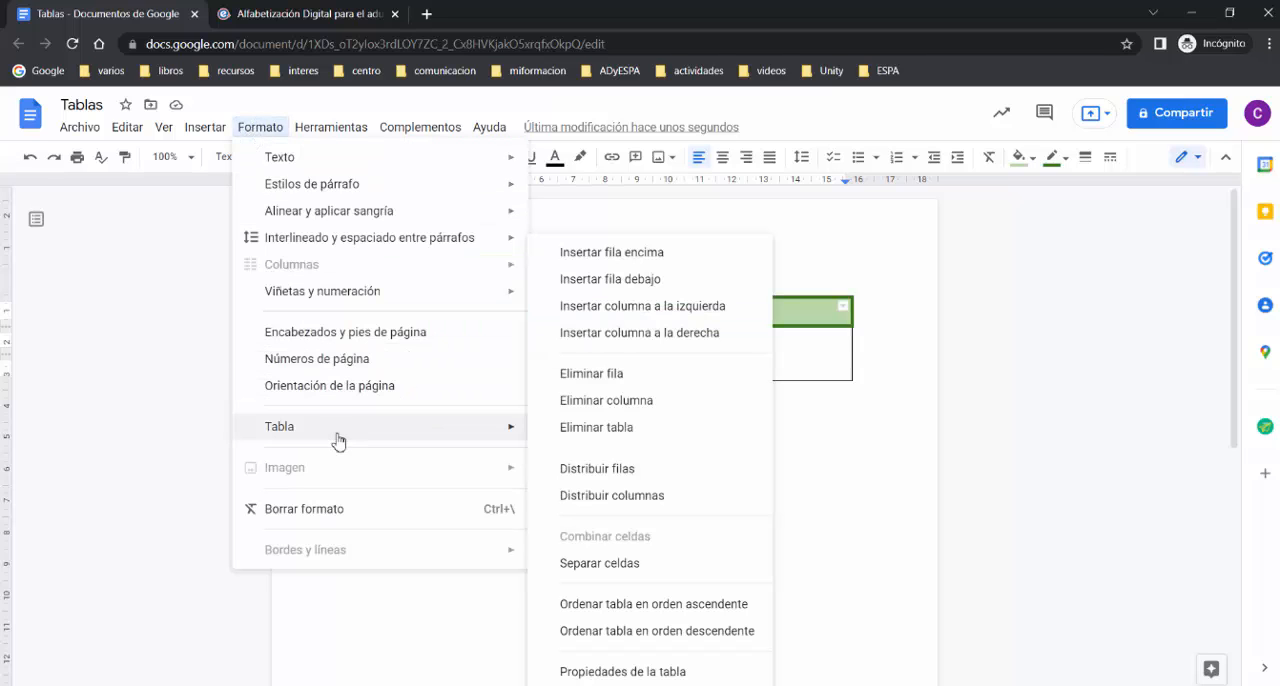
pyautogui.click(599, 428)
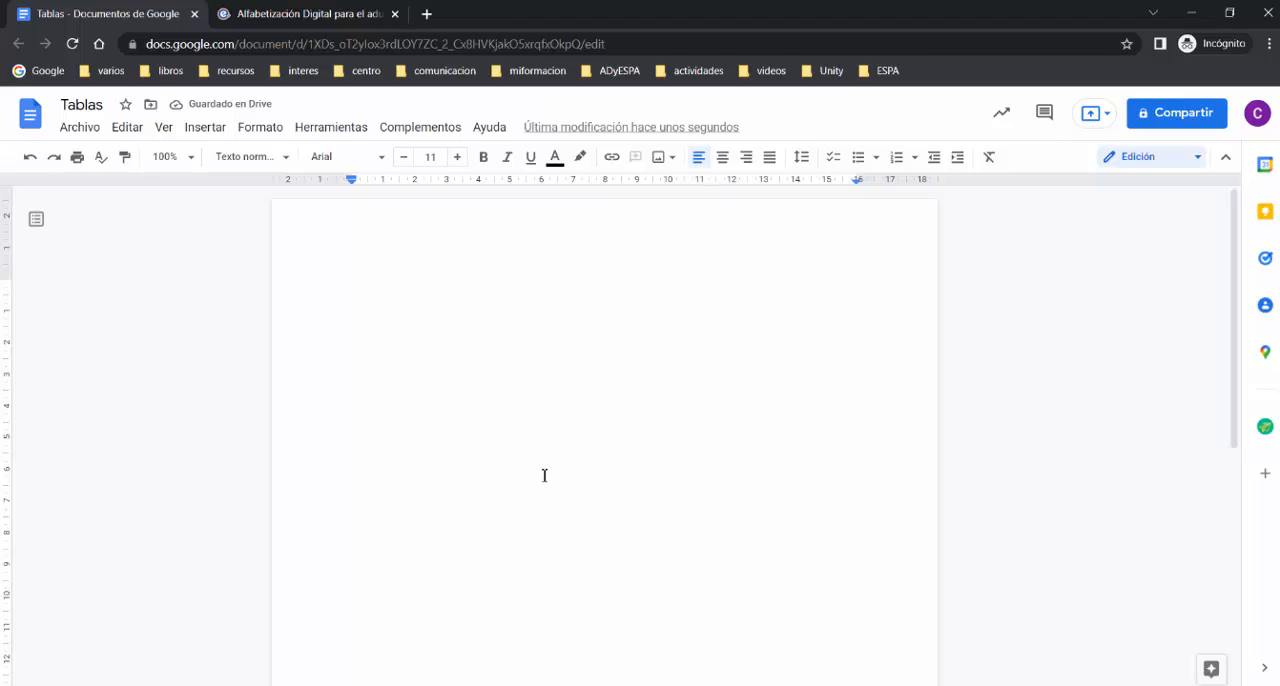
# Step: Insert a new blank table with five columns and four rows in the empty document
pyautogui.click(257, 130)
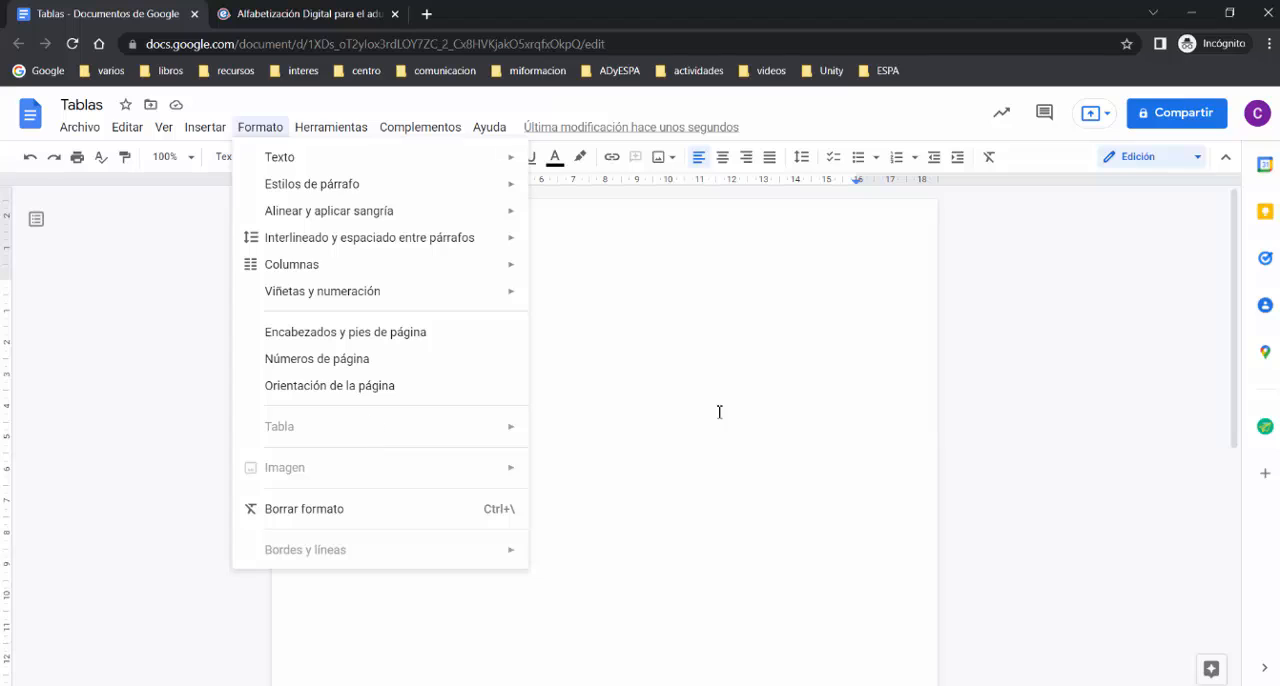
pyautogui.click(599, 376)
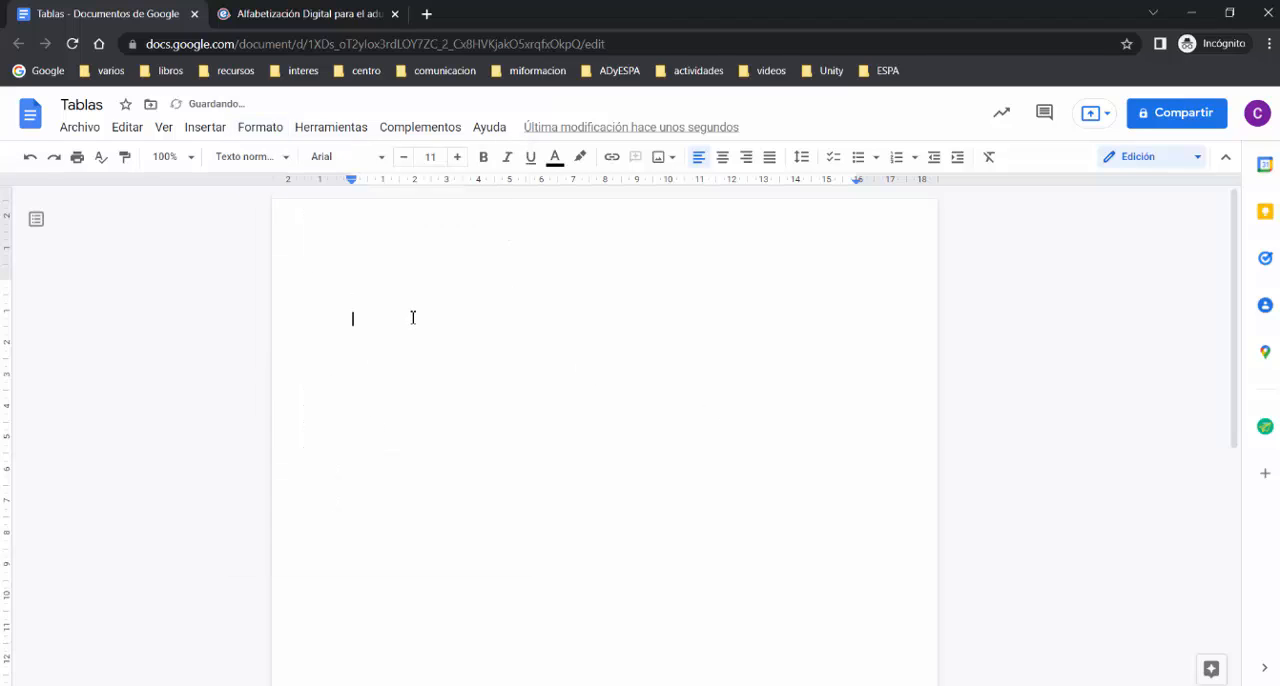
pyautogui.click(208, 128)
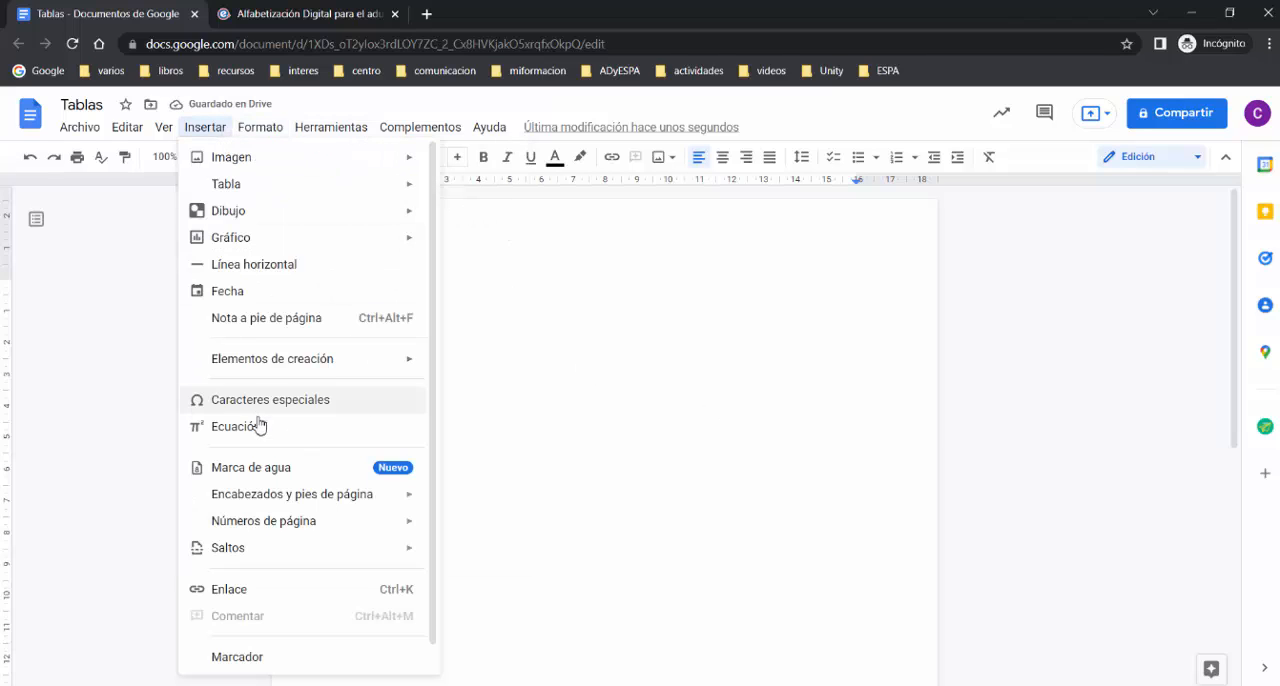
pyautogui.moveTo(229, 191)
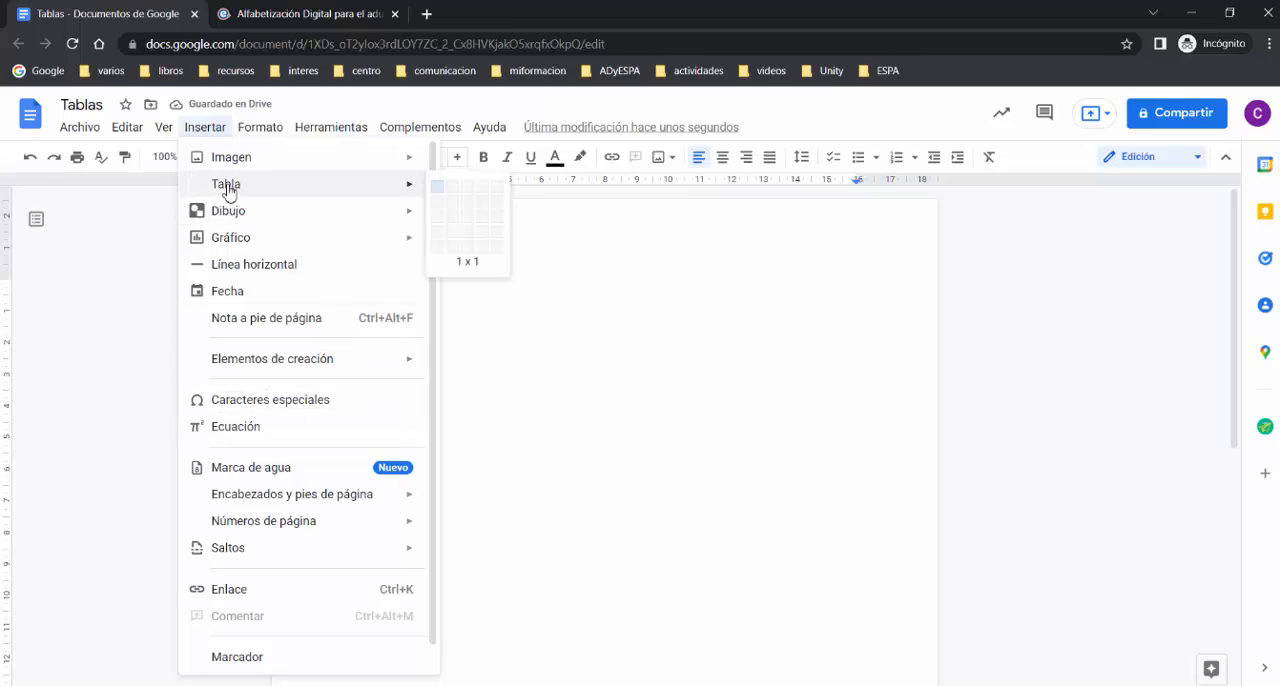
pyautogui.click(494, 236)
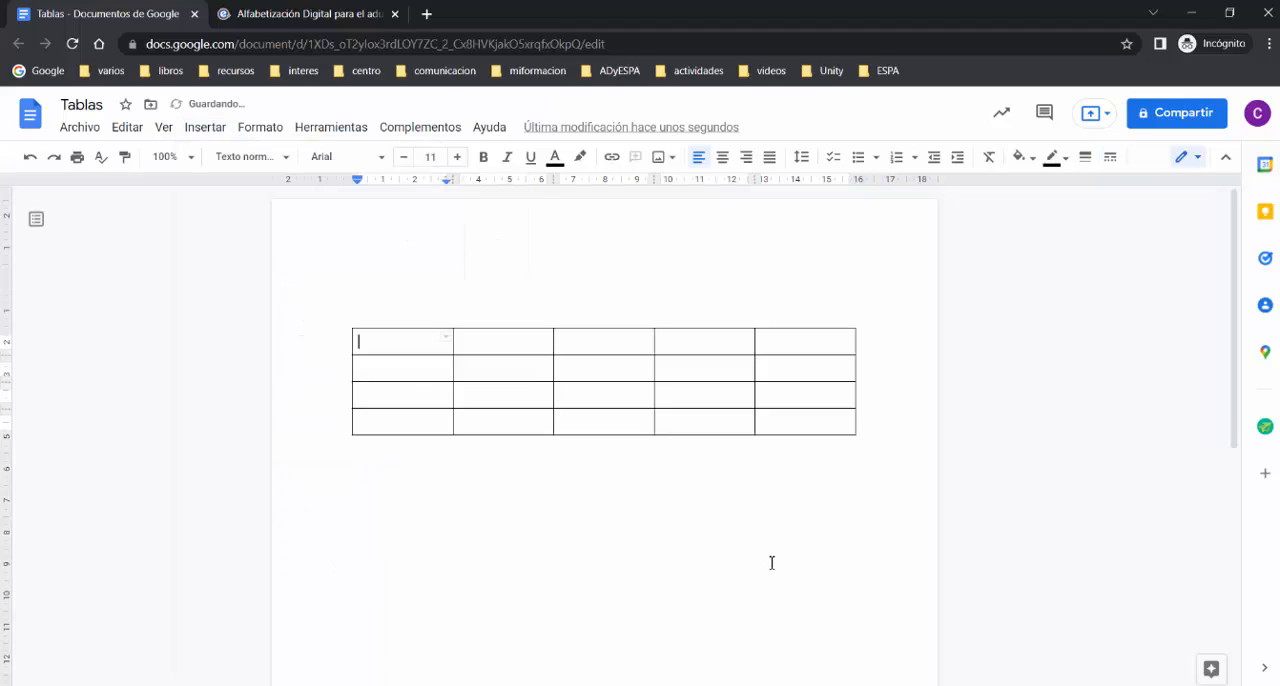
pyautogui.hotkey('ctrl', 'End')
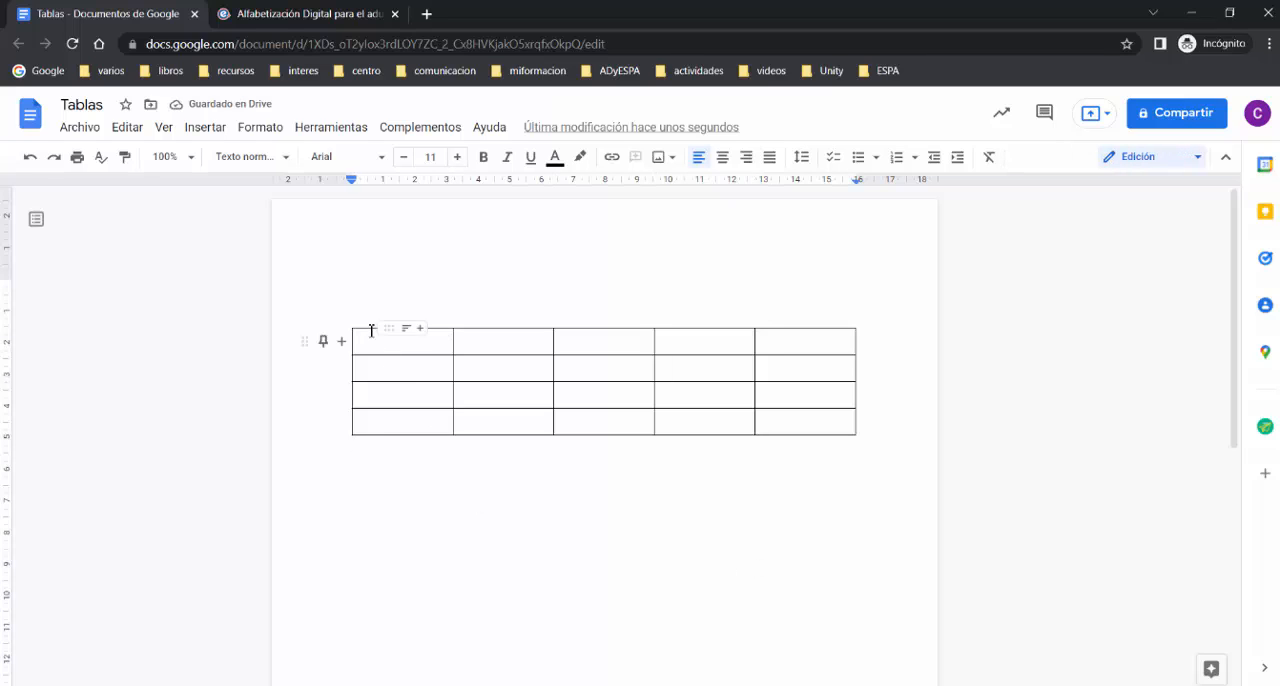
# Step: Merge all five cells of the new table's first row into a single cell
pyautogui.click(399, 341)
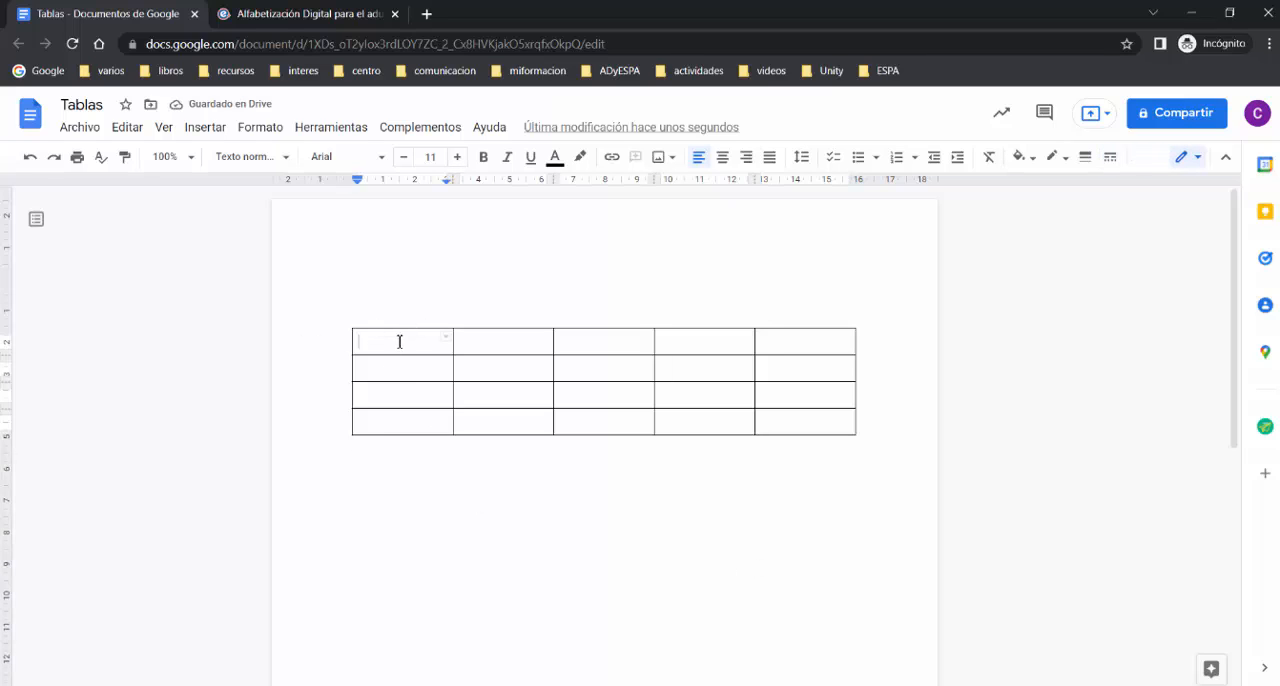
pyautogui.moveTo(399, 341); pyautogui.dragTo(773, 346)
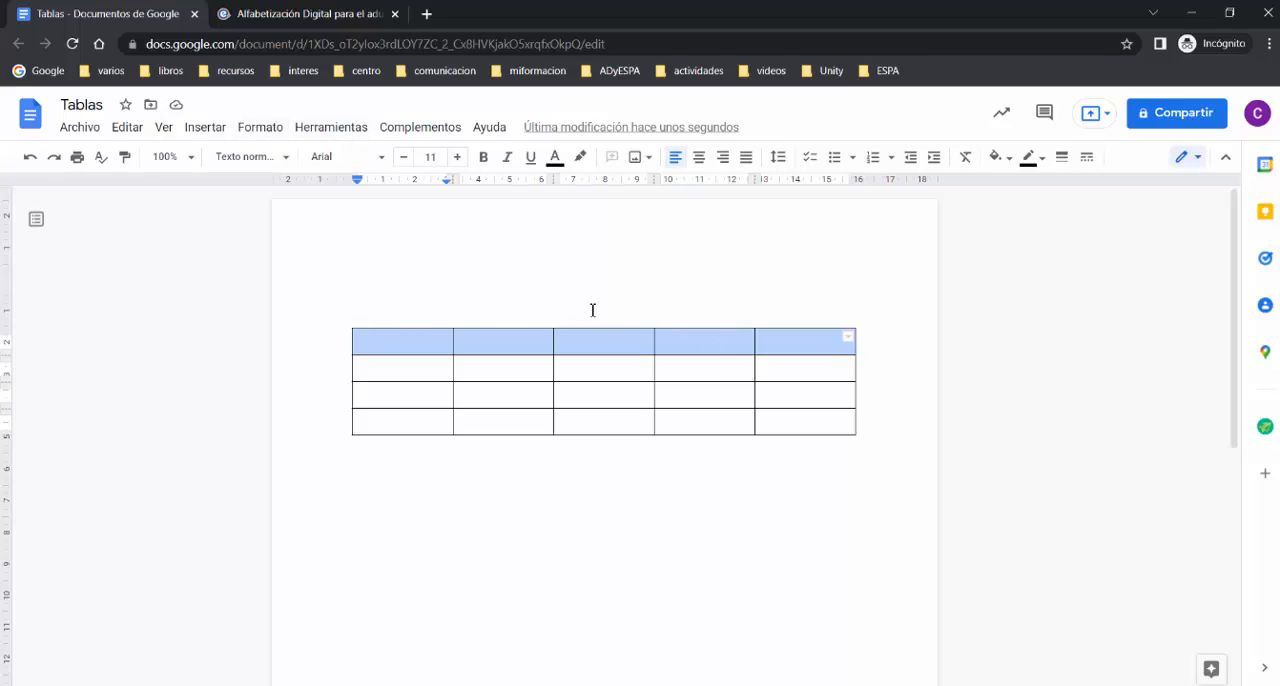
pyautogui.rightClick(616, 345)
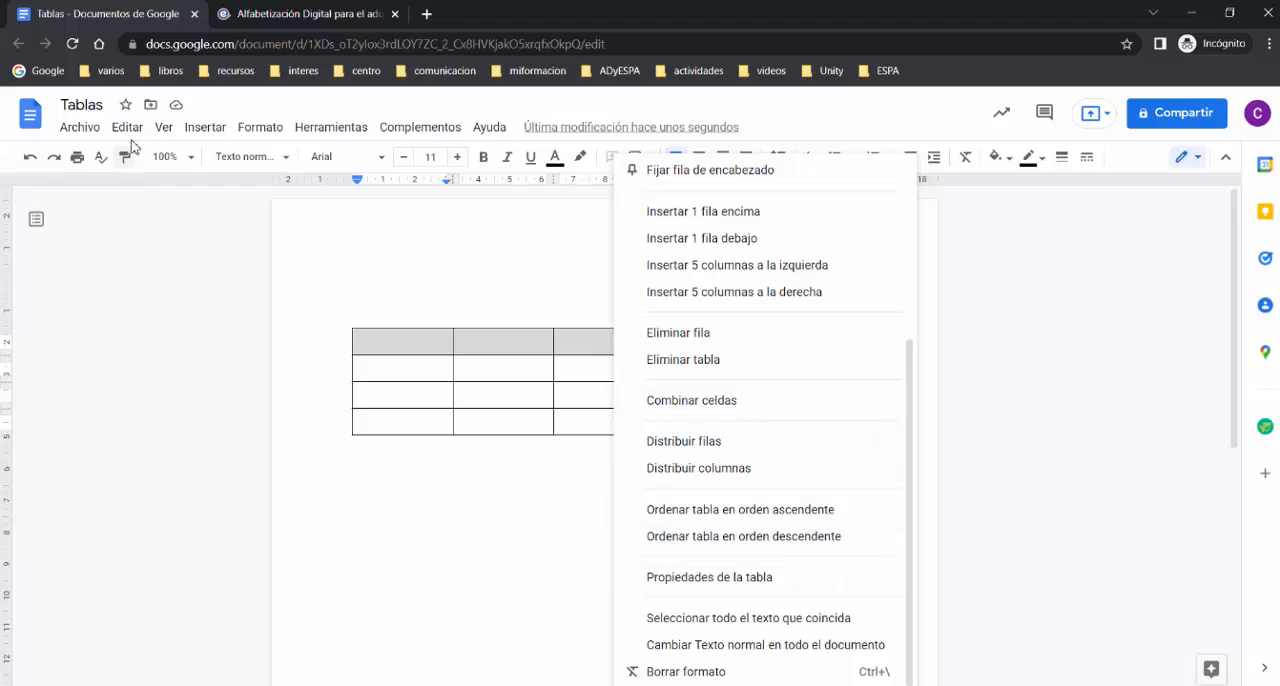
pyautogui.click(270, 129)
pyautogui.moveTo(311, 433)
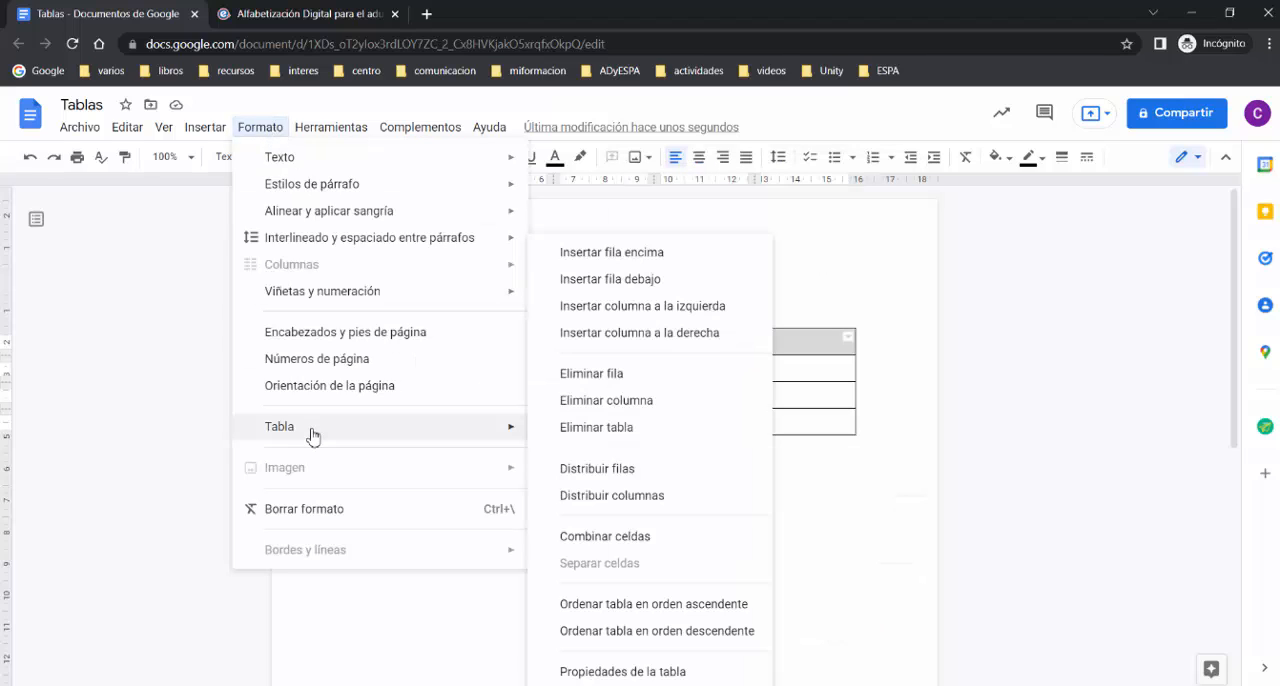
pyautogui.click(605, 537)
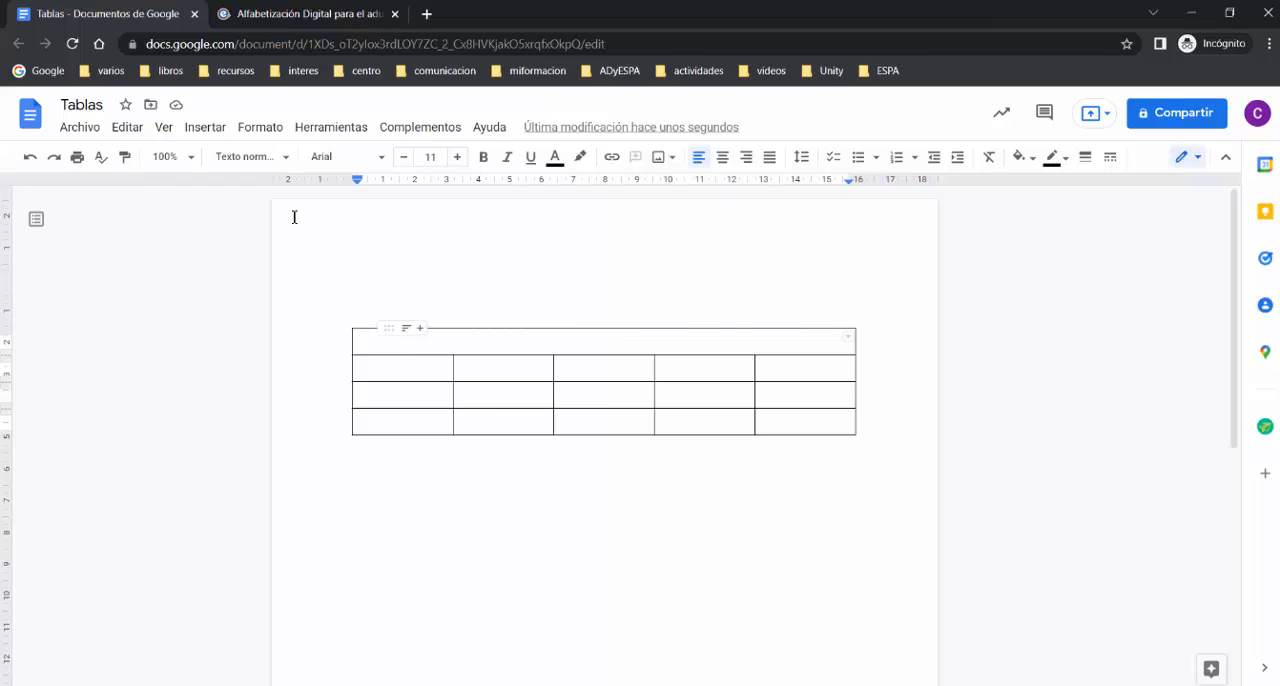
# Step: Split the merged cell of the table's first row back into separate cells
pyautogui.click(258, 130)
pyautogui.moveTo(337, 428)
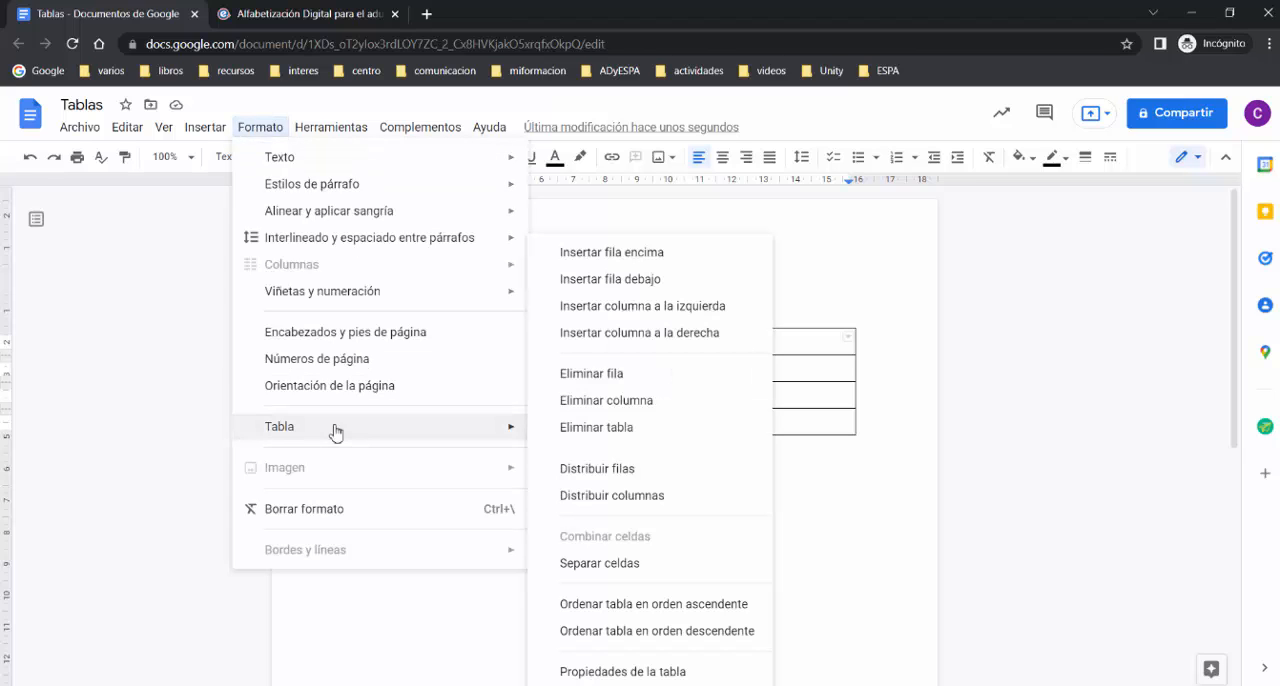
pyautogui.click(626, 575)
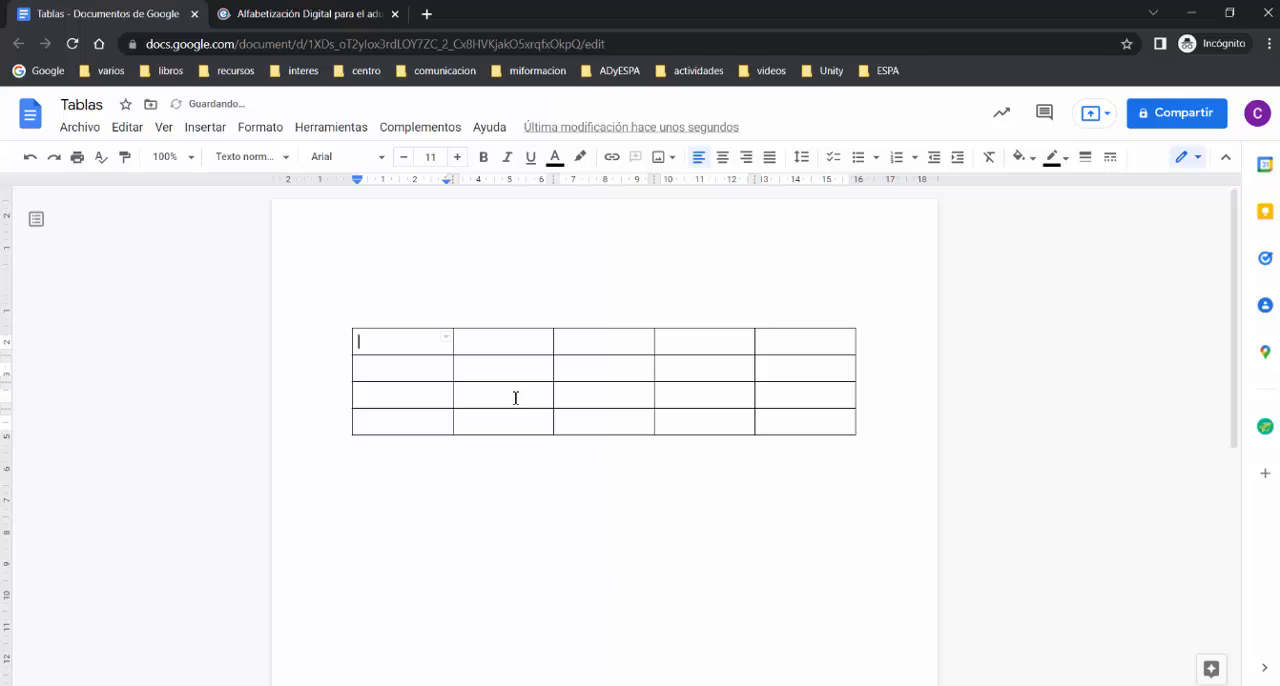